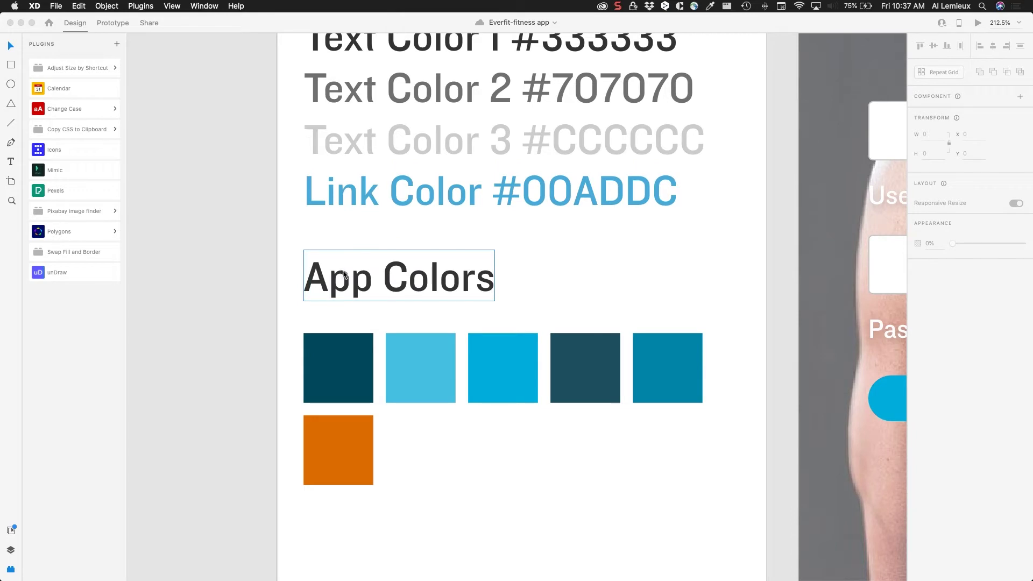
Step: Select the App Colors heading and look through the font families available for it
{"action": "left_click", "coordinate": [389, 293]}
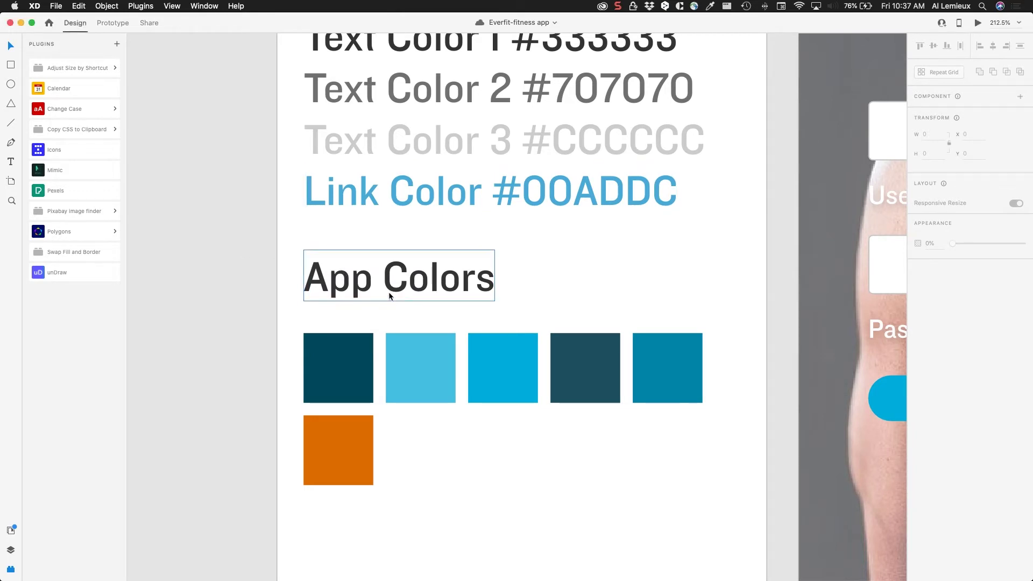
{"action": "left_click", "coordinate": [388, 291]}
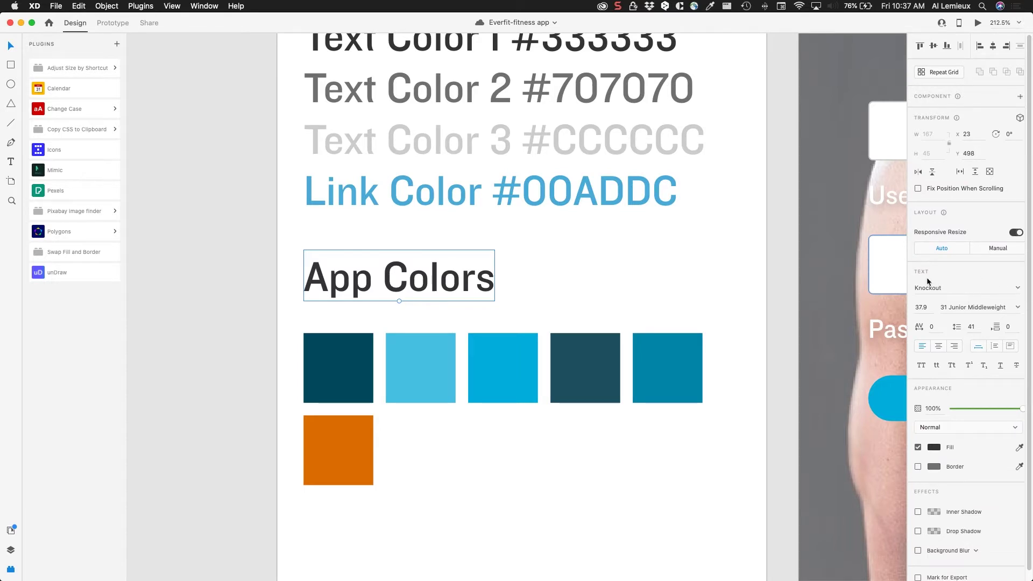
{"action": "left_click", "coordinate": [1017, 290]}
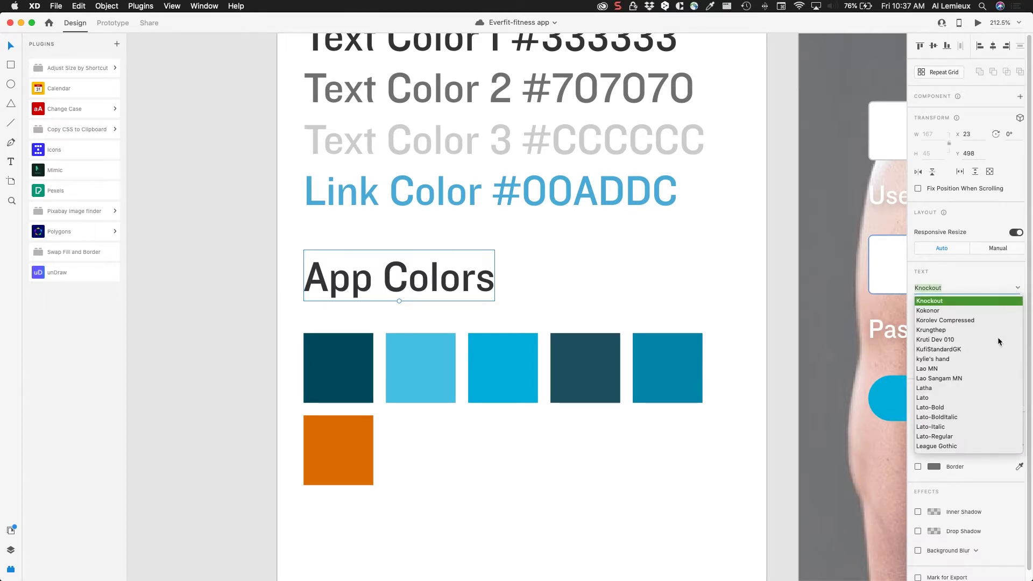
{"action": "scroll", "coordinate": [994, 336], "scroll_direction": "down", "scroll_amount": 2}
{"action": "scroll", "coordinate": [994, 336], "scroll_direction": "down", "scroll_amount": 10}
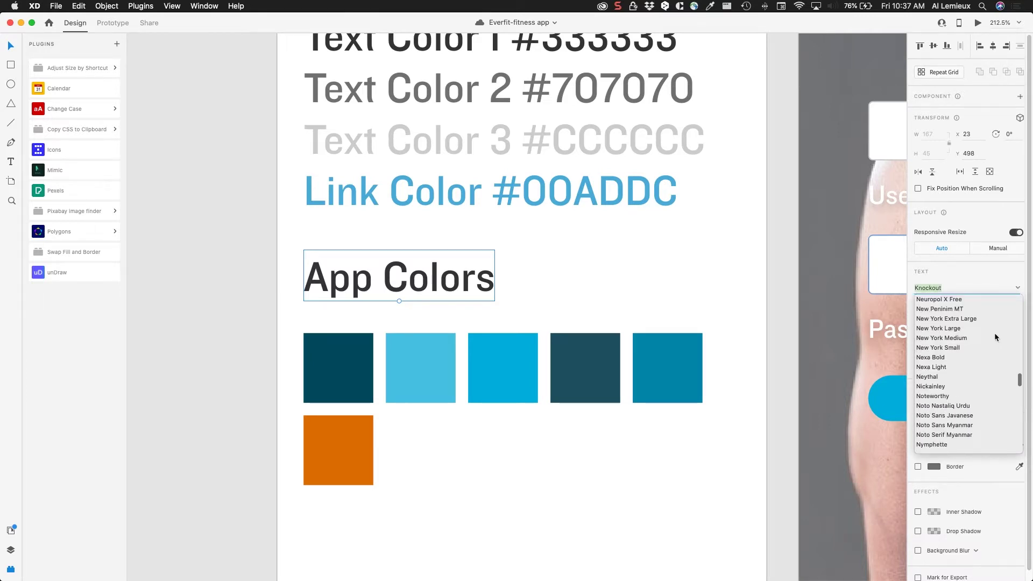
{"action": "scroll", "coordinate": [995, 334], "scroll_direction": "up", "scroll_amount": 8}
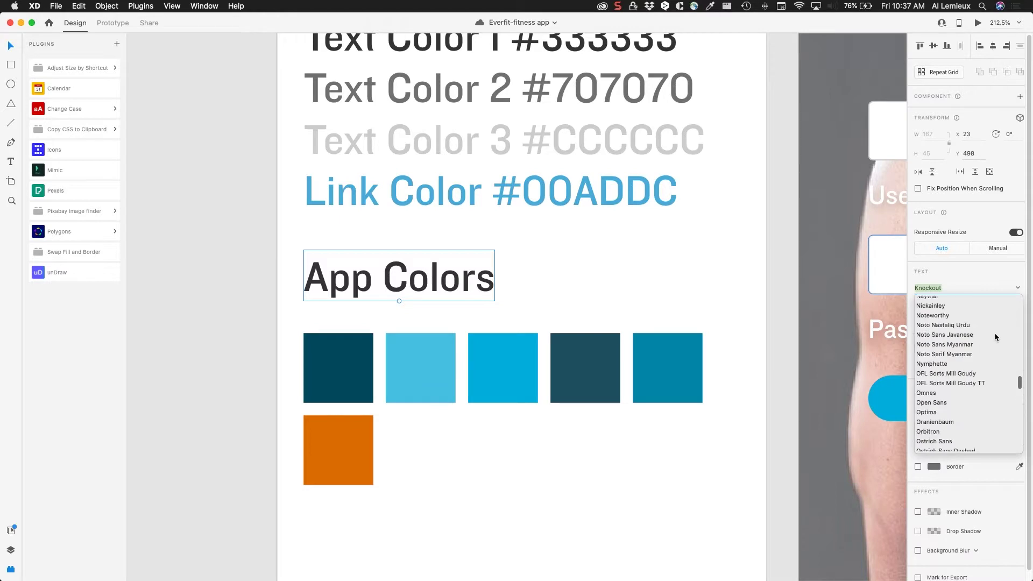
{"action": "left_click", "coordinate": [954, 269]}
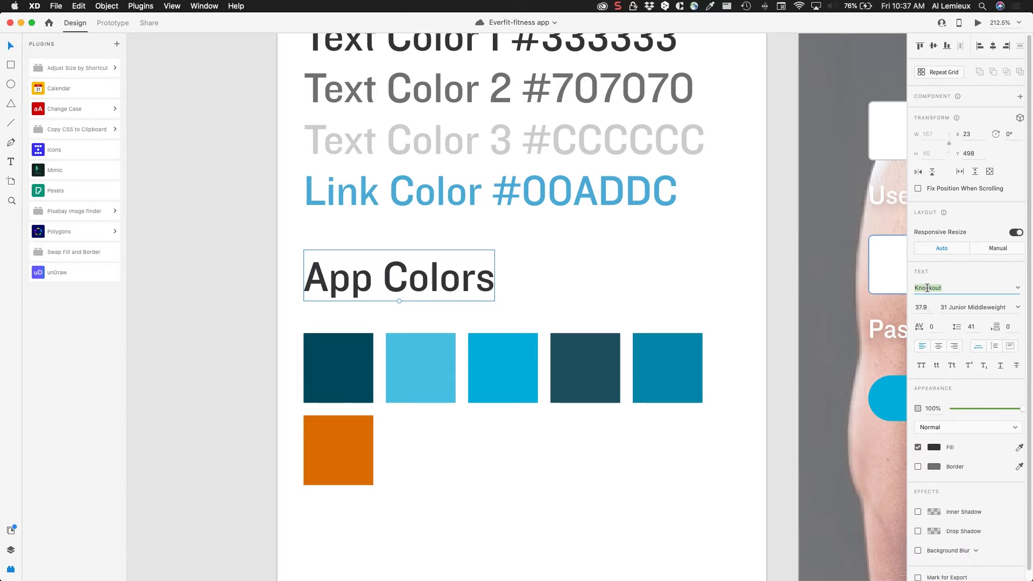
Step: Look through the styles of the Knockout font for the App Colors heading and deselect the text
{"action": "left_click", "coordinate": [1017, 308]}
{"action": "left_click", "coordinate": [1017, 310]}
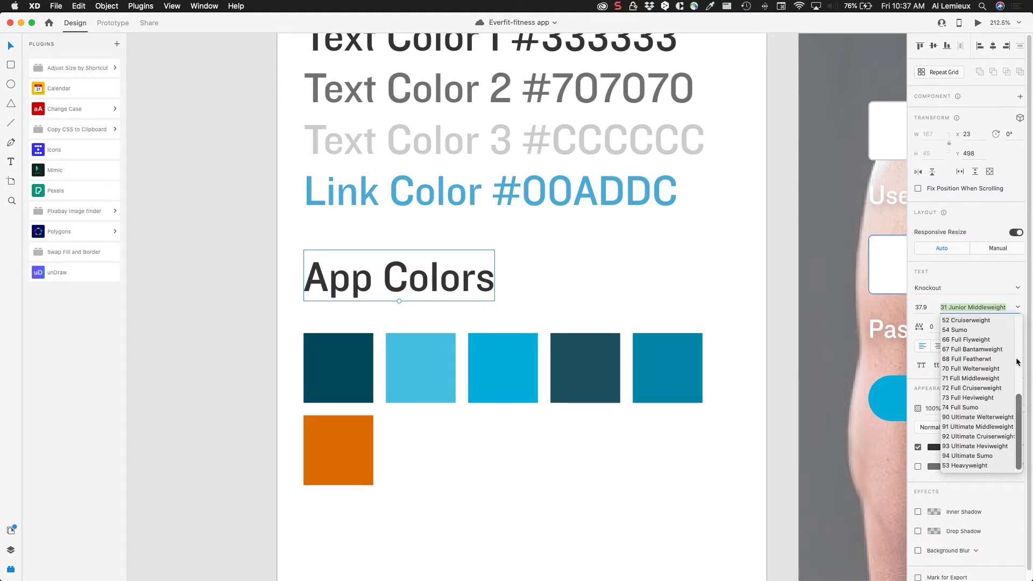
{"action": "scroll", "coordinate": [1015, 360], "scroll_direction": "up", "scroll_amount": 3}
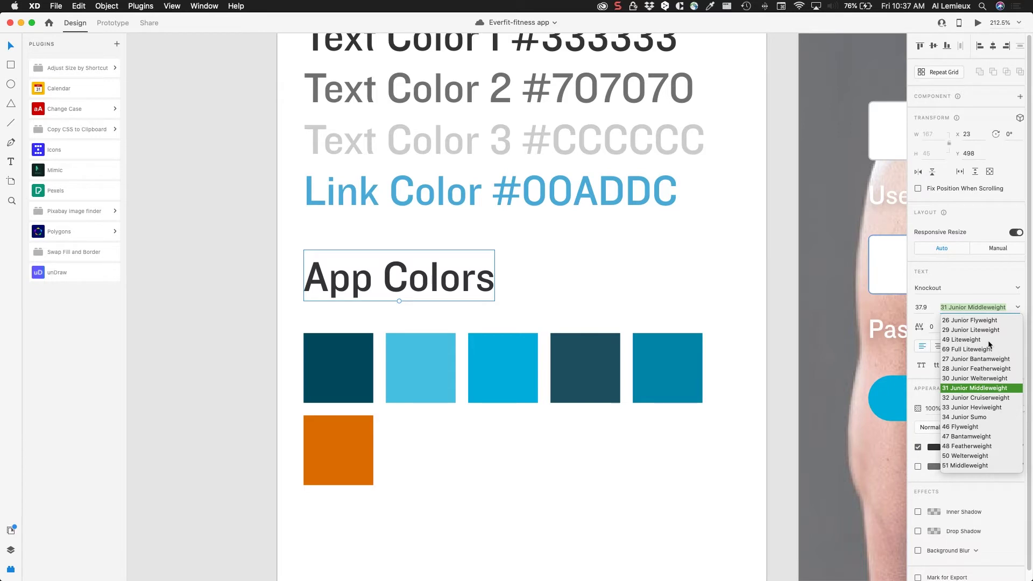
{"action": "scroll", "coordinate": [988, 344], "scroll_direction": "down", "scroll_amount": 5}
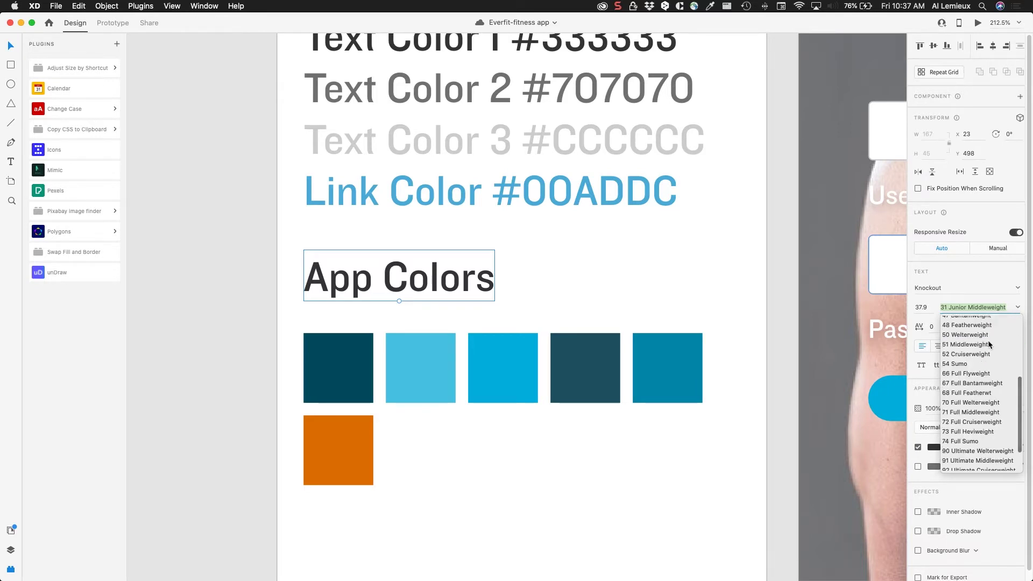
{"action": "scroll", "coordinate": [989, 344], "scroll_direction": "down", "scroll_amount": 2}
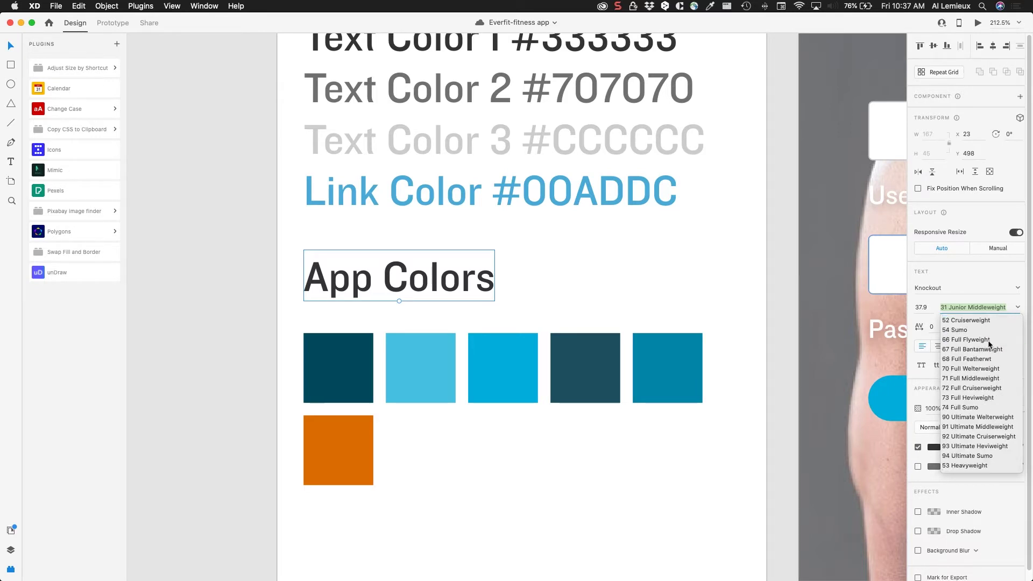
{"action": "scroll", "coordinate": [989, 344], "scroll_direction": "up", "scroll_amount": 10}
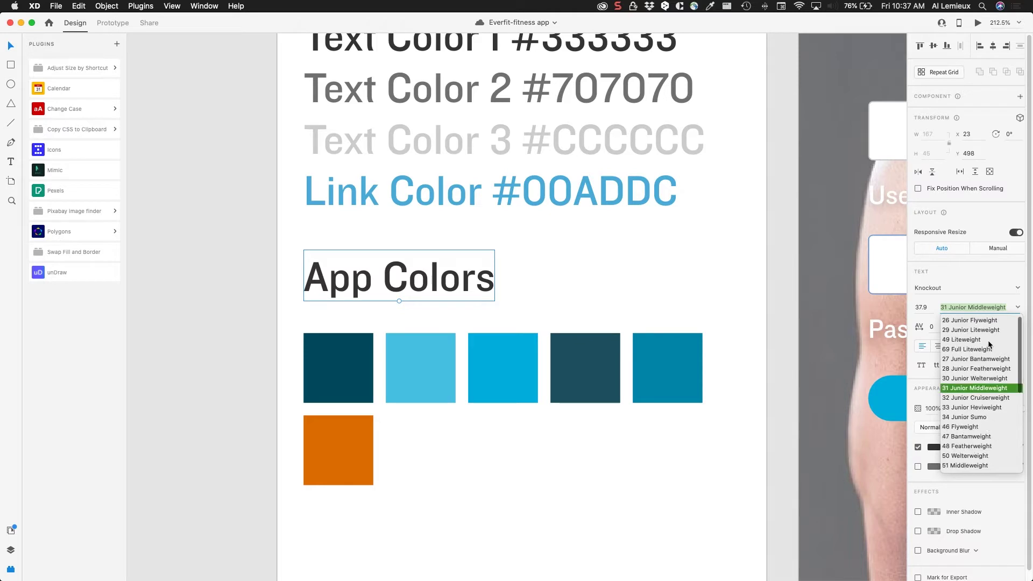
{"action": "left_click", "coordinate": [925, 299]}
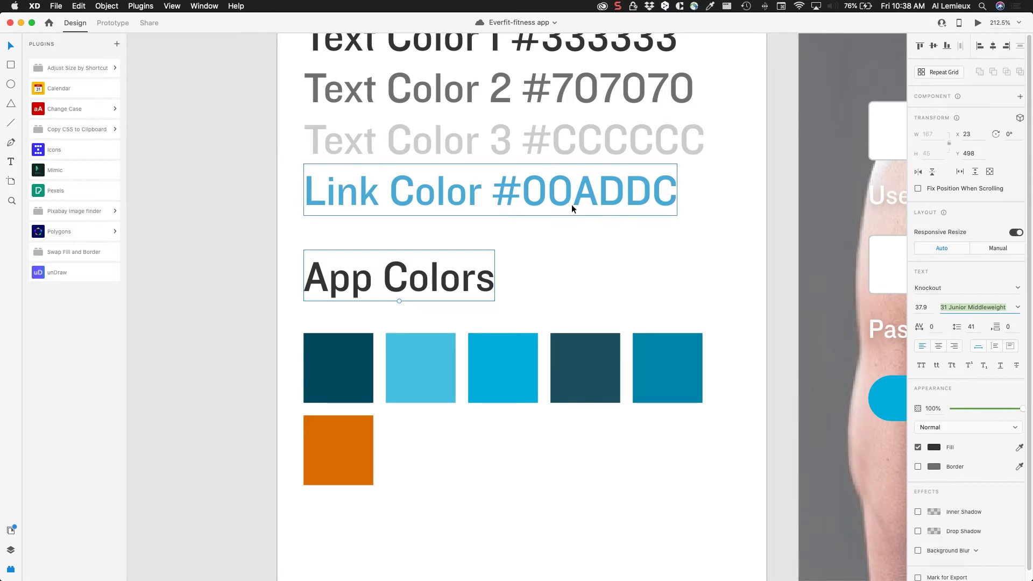
{"action": "left_click", "coordinate": [547, 234]}
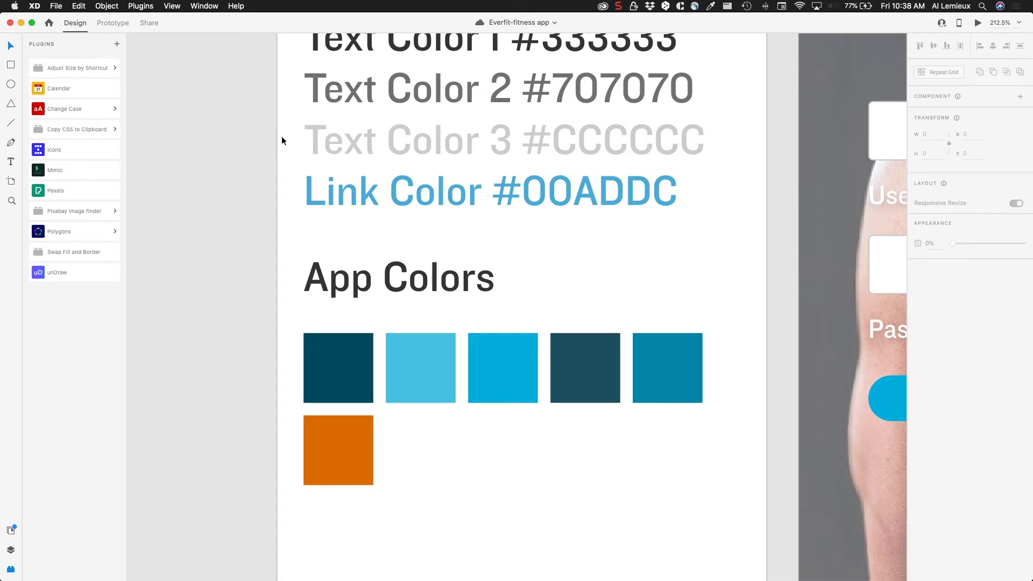
Step: Switch to Google Fonts in Chrome and sort the font families by Most popular
{"action": "key", "text": "super+Tab"}
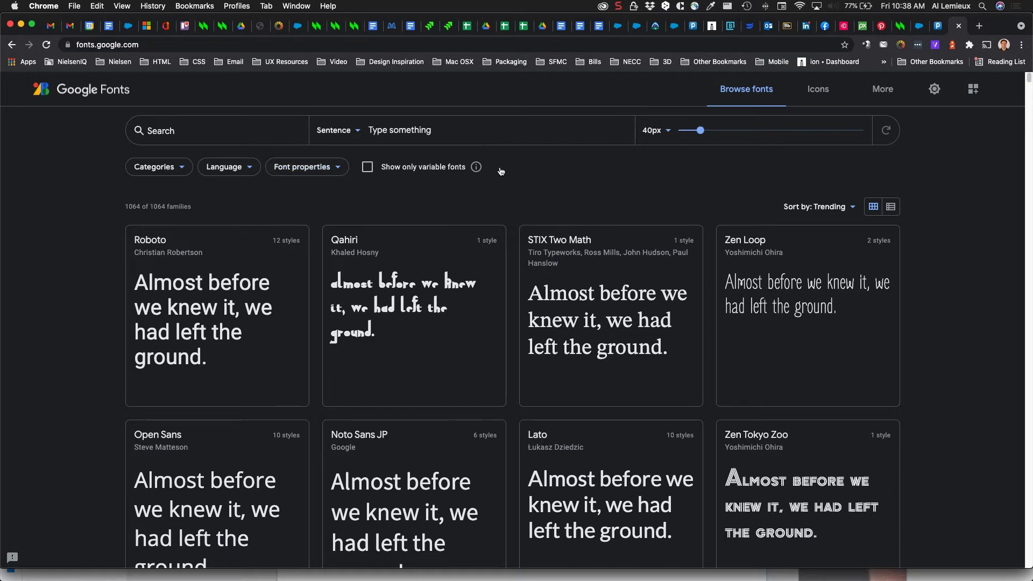
{"action": "left_click", "coordinate": [834, 208]}
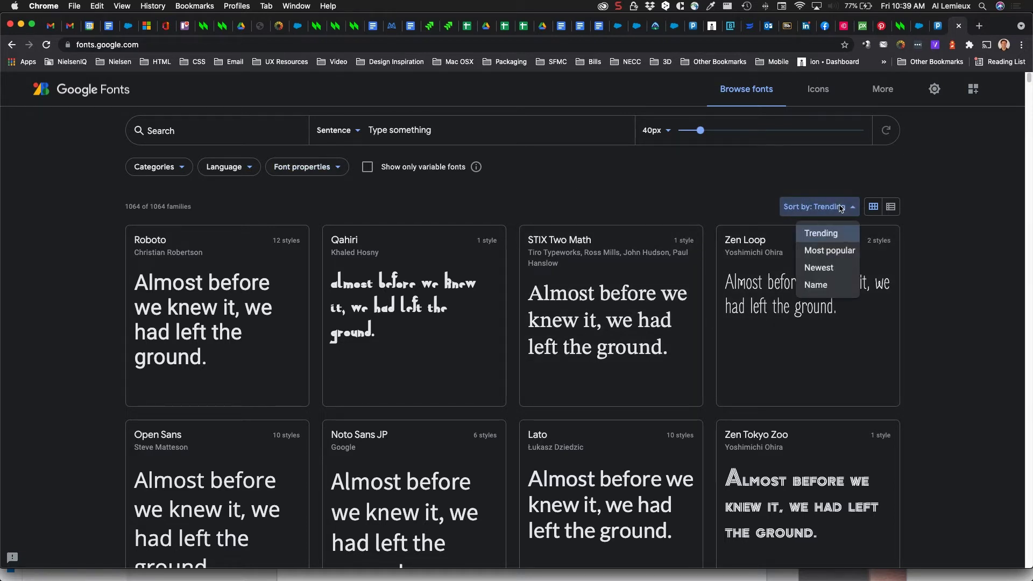
{"action": "left_click", "coordinate": [832, 252]}
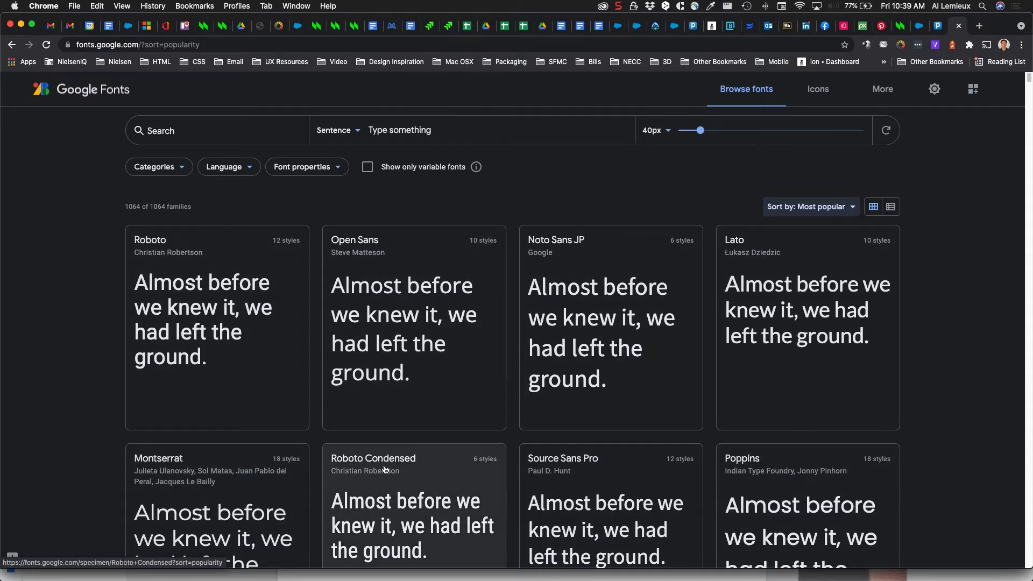
Step: View the font families sorted by Newest and by Name, and return the sorting to Most popular
{"action": "left_click", "coordinate": [800, 207]}
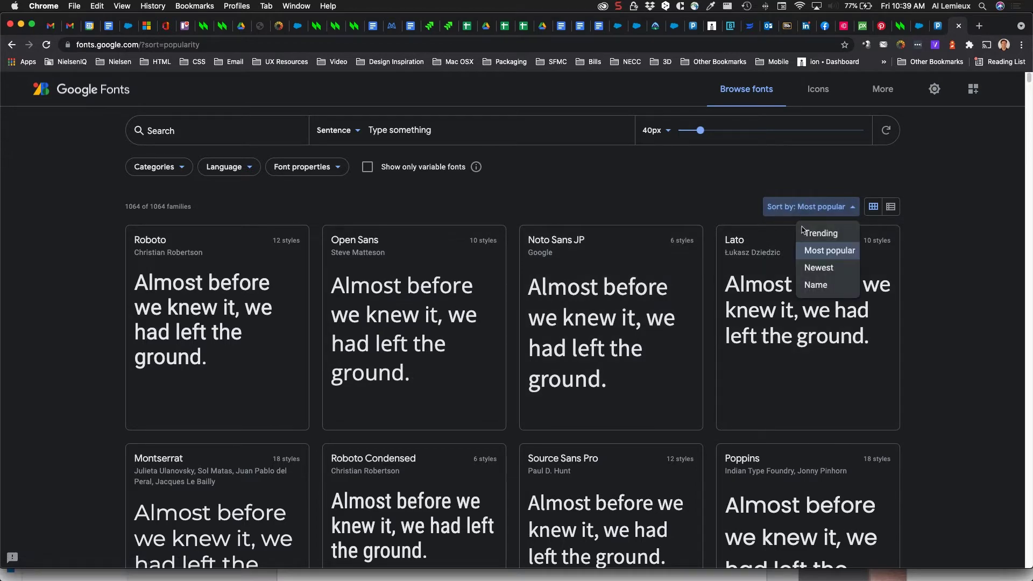
{"action": "left_click", "coordinate": [823, 267]}
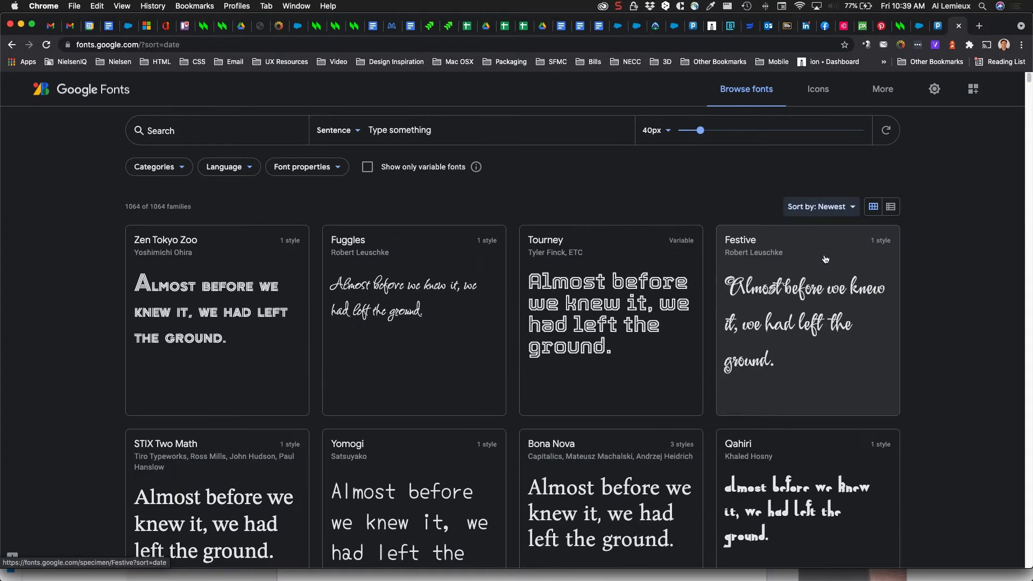
{"action": "left_click", "coordinate": [821, 208]}
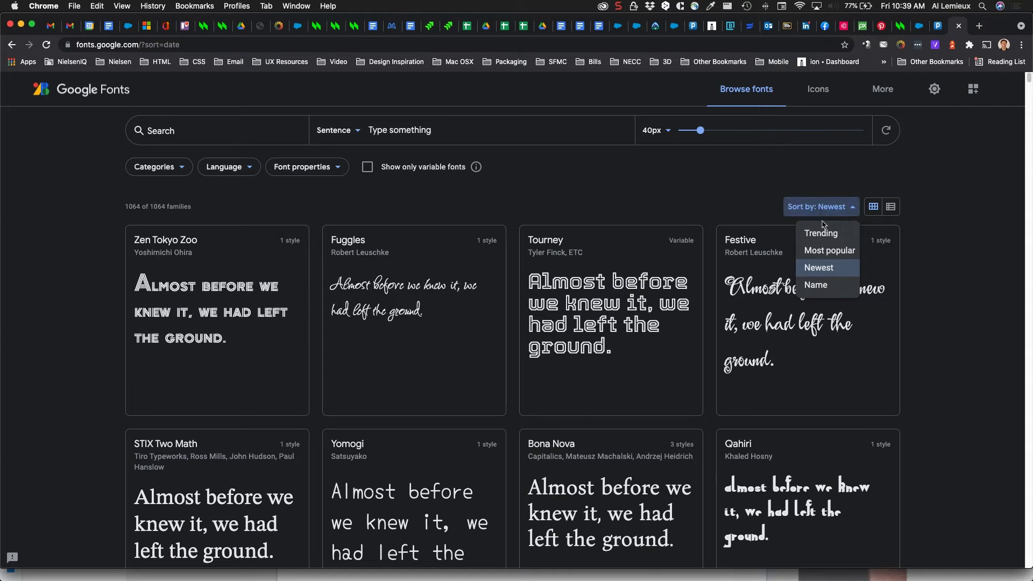
{"action": "left_click", "coordinate": [816, 285]}
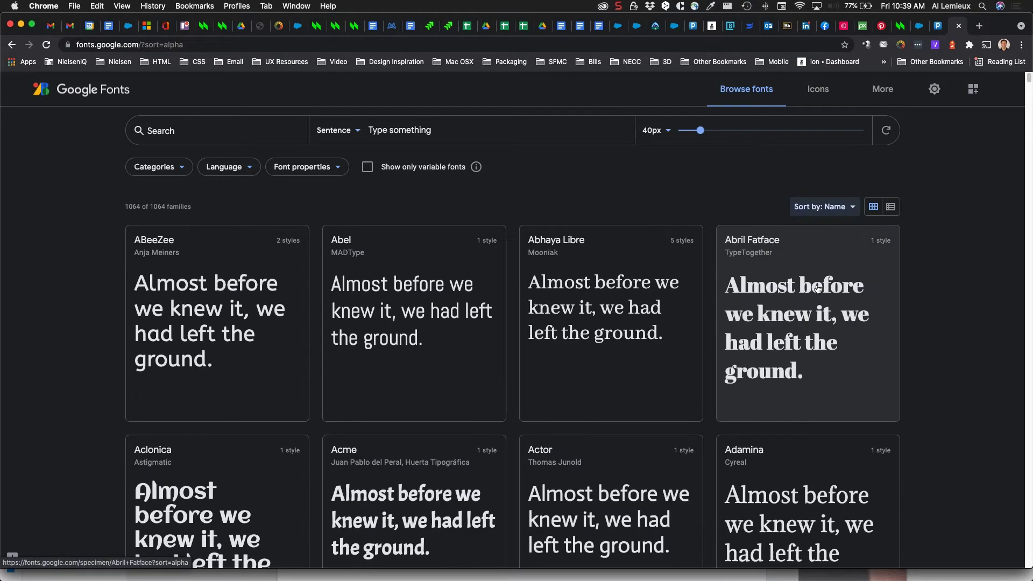
{"action": "left_click", "coordinate": [821, 209]}
{"action": "left_click", "coordinate": [820, 251]}
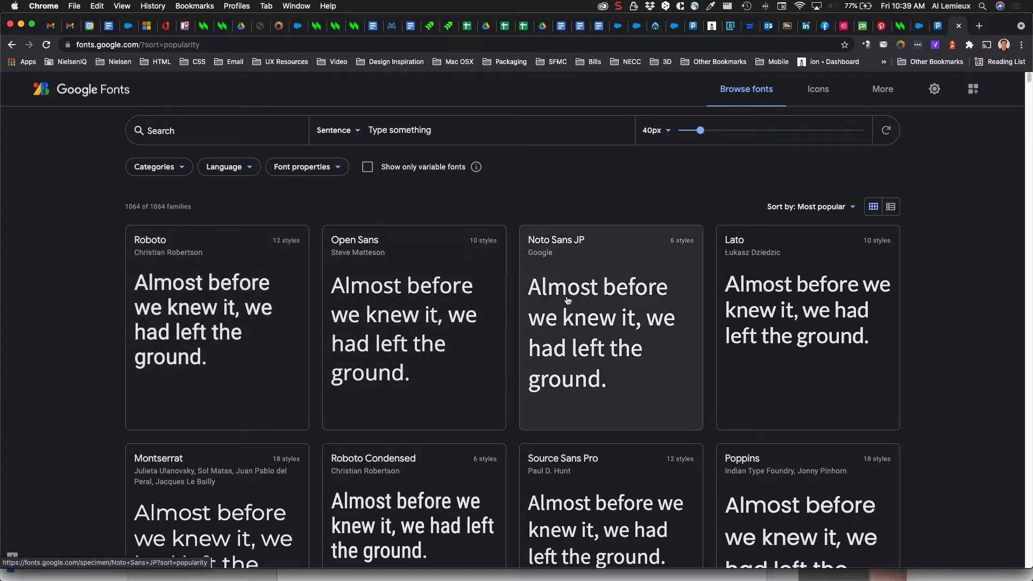
Step: Open the Open Sans family and review its styles from Light 300 to Extra-bold 800 italic
{"action": "left_click", "coordinate": [389, 289]}
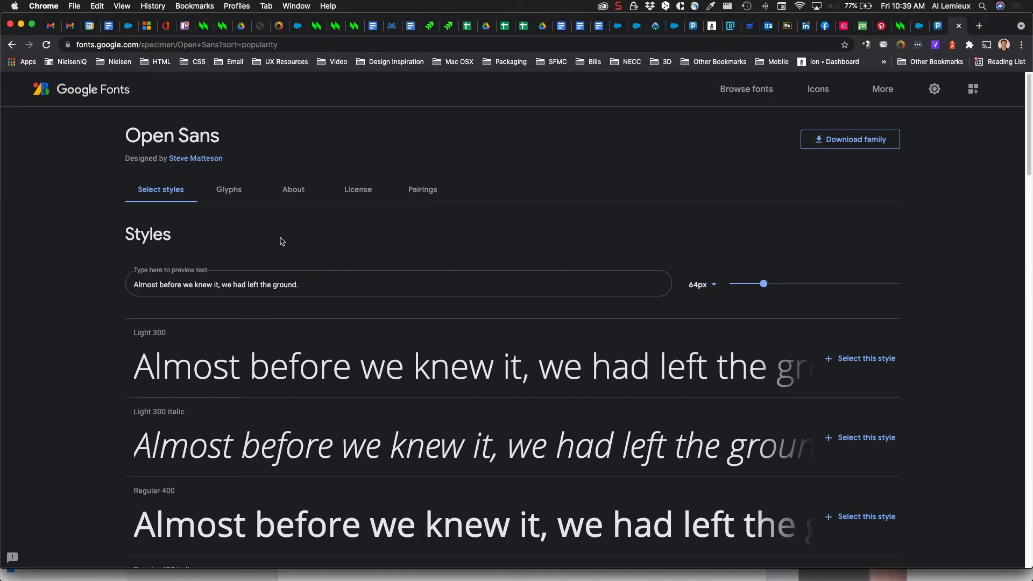
{"action": "scroll", "coordinate": [658, 304], "scroll_direction": "down", "scroll_amount": 3}
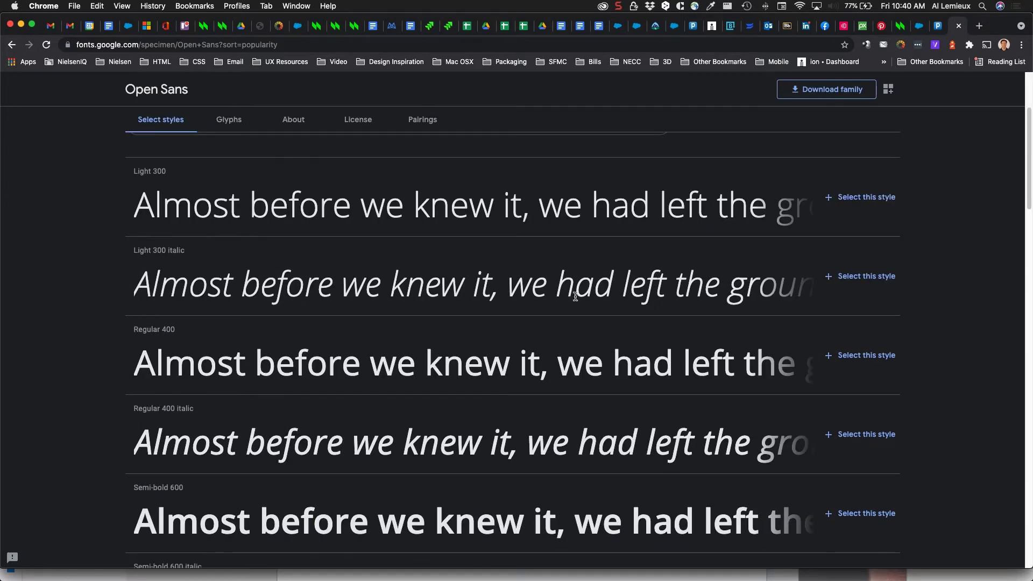
{"action": "scroll", "coordinate": [387, 264], "scroll_direction": "down", "scroll_amount": 3}
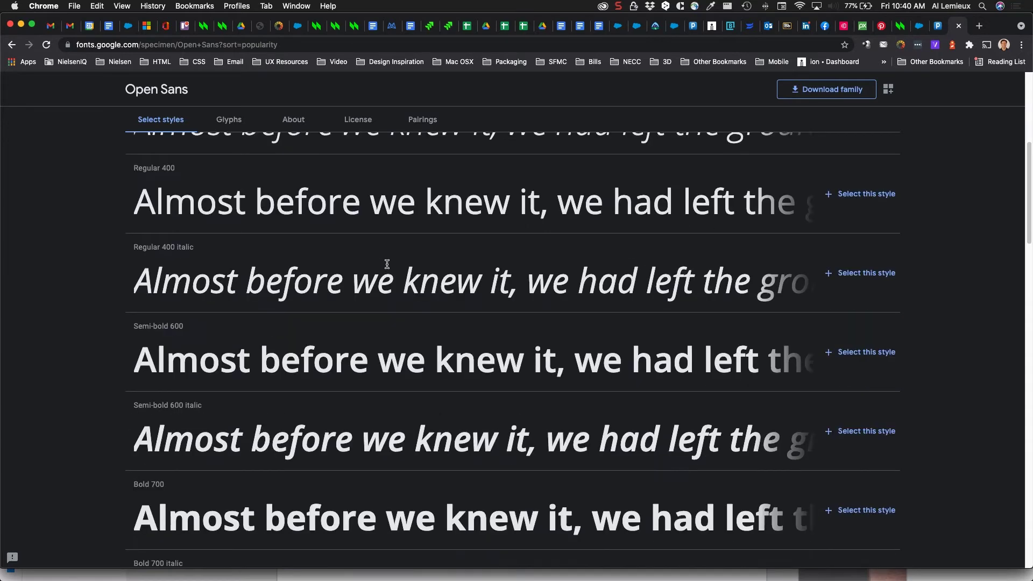
{"action": "scroll", "coordinate": [387, 263], "scroll_direction": "down", "scroll_amount": 4}
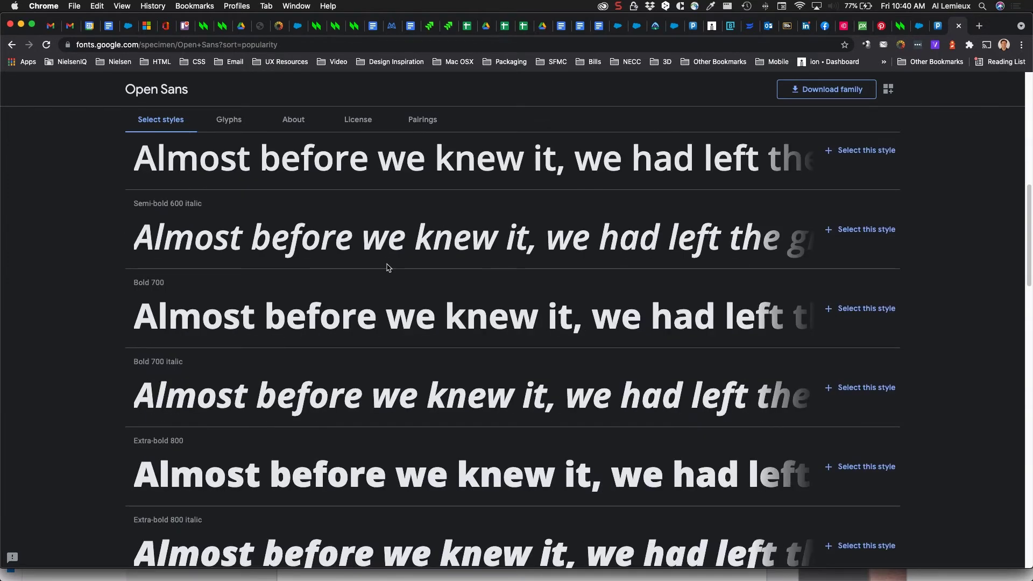
{"action": "scroll", "coordinate": [389, 267], "scroll_direction": "down", "scroll_amount": 3}
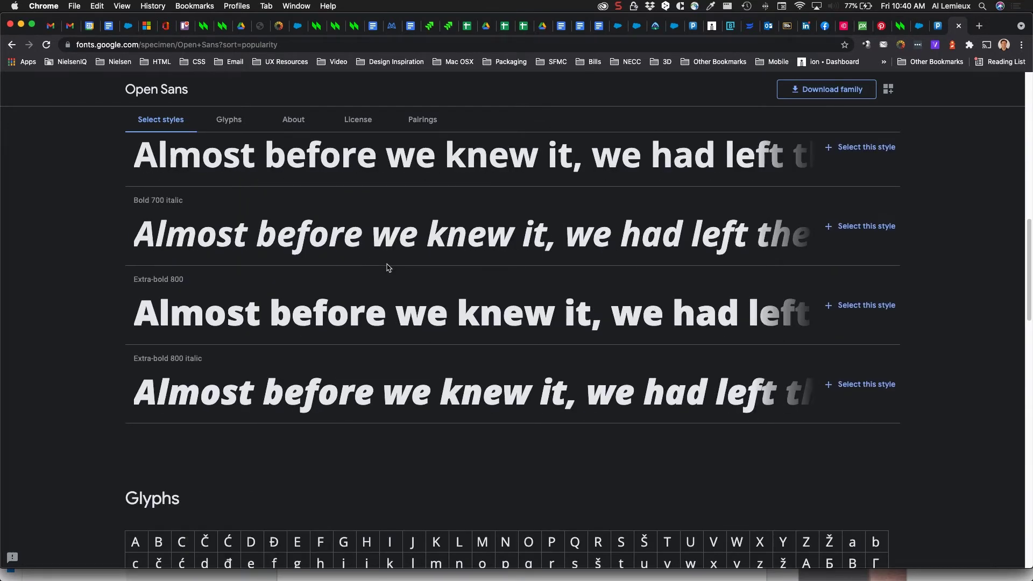
{"action": "scroll", "coordinate": [389, 267], "scroll_direction": "down", "scroll_amount": 1}
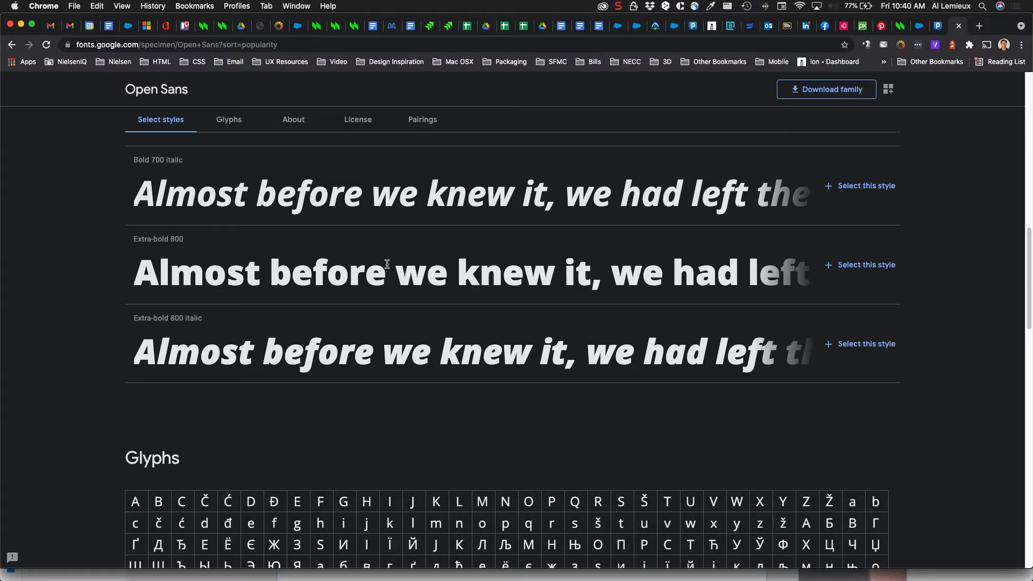
Step: Examine the glyphs, description, license and popular pairings of Open Sans, and return to the start of its page
{"action": "scroll", "coordinate": [387, 264], "scroll_direction": "down", "scroll_amount": 7}
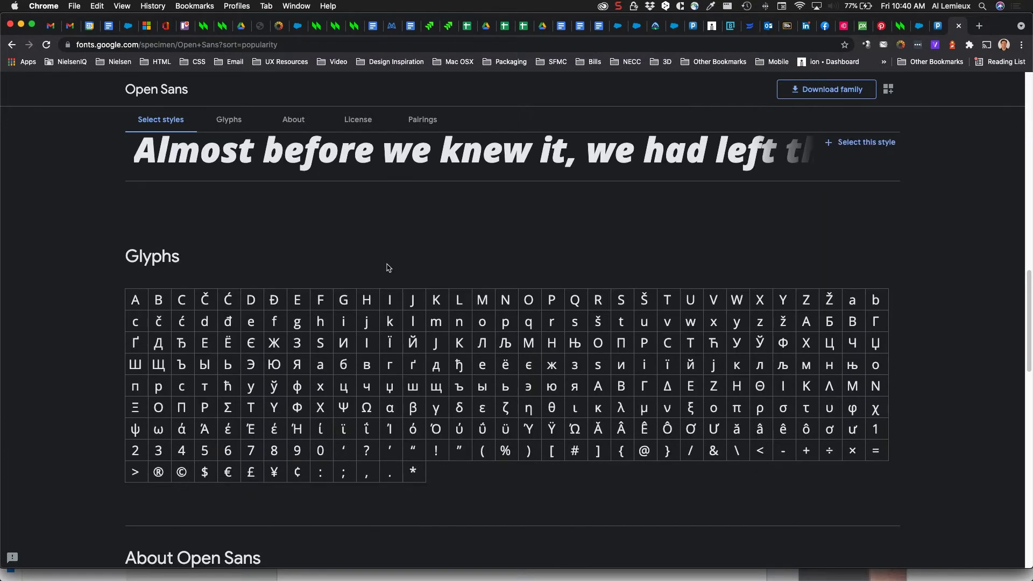
{"action": "scroll", "coordinate": [389, 268], "scroll_direction": "down", "scroll_amount": 1}
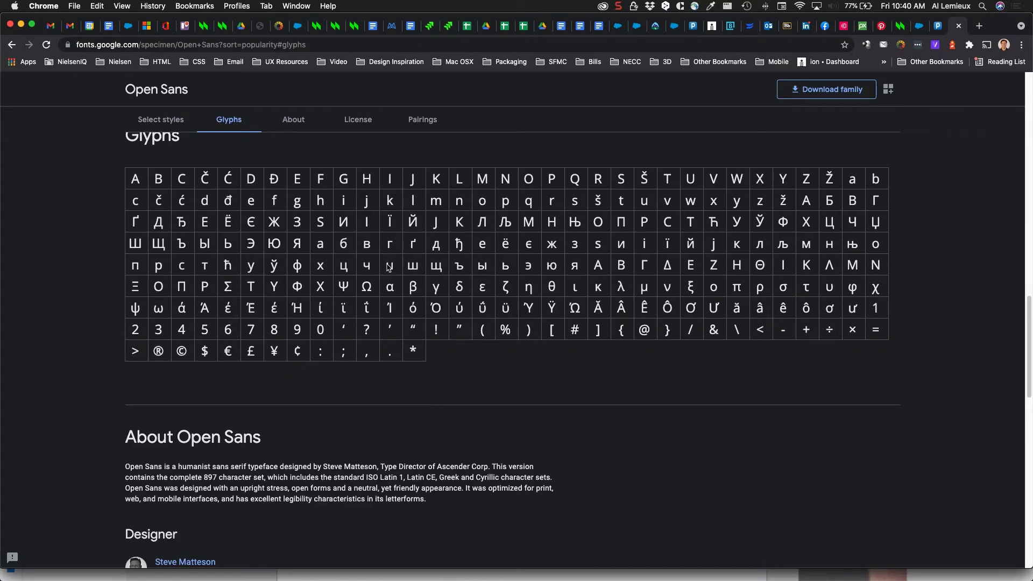
{"action": "scroll", "coordinate": [387, 264], "scroll_direction": "down", "scroll_amount": 6}
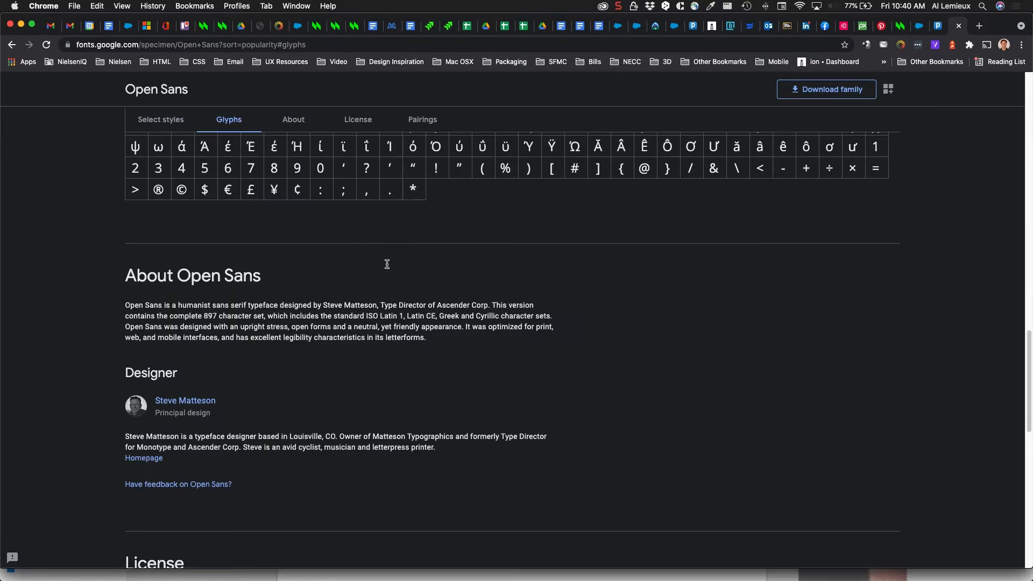
{"action": "scroll", "coordinate": [389, 267], "scroll_direction": "down", "scroll_amount": 4}
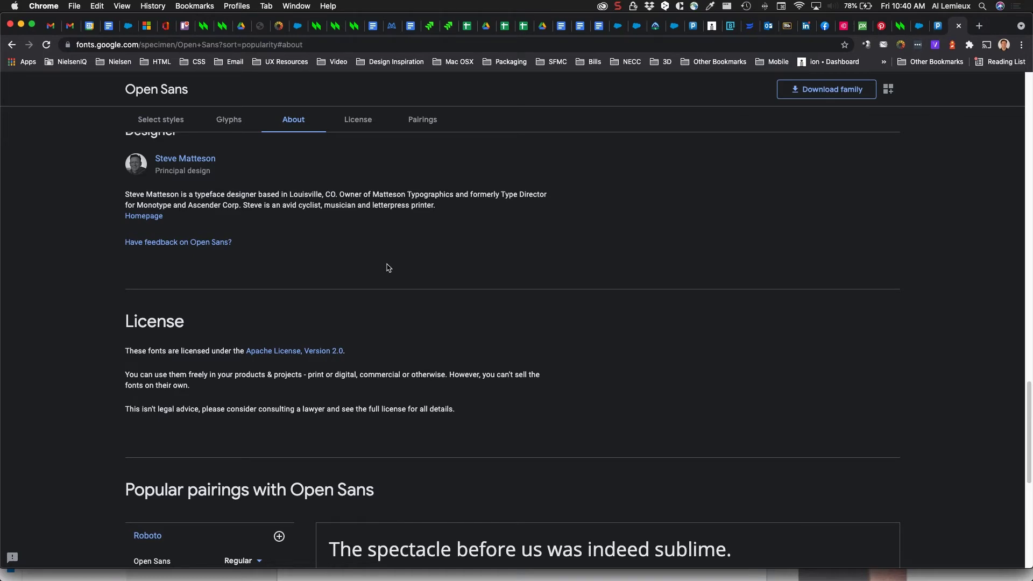
{"action": "scroll", "coordinate": [388, 267], "scroll_direction": "down", "scroll_amount": 5}
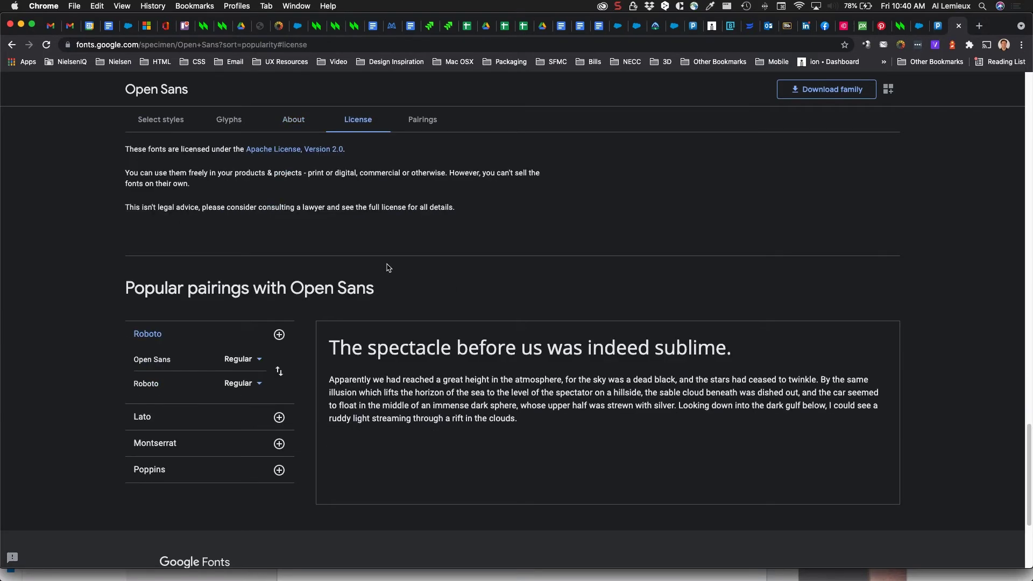
{"action": "scroll", "coordinate": [388, 268], "scroll_direction": "down", "scroll_amount": 4}
{"action": "scroll", "coordinate": [388, 267], "scroll_direction": "up", "scroll_amount": 14}
{"action": "scroll", "coordinate": [388, 267], "scroll_direction": "up", "scroll_amount": 15}
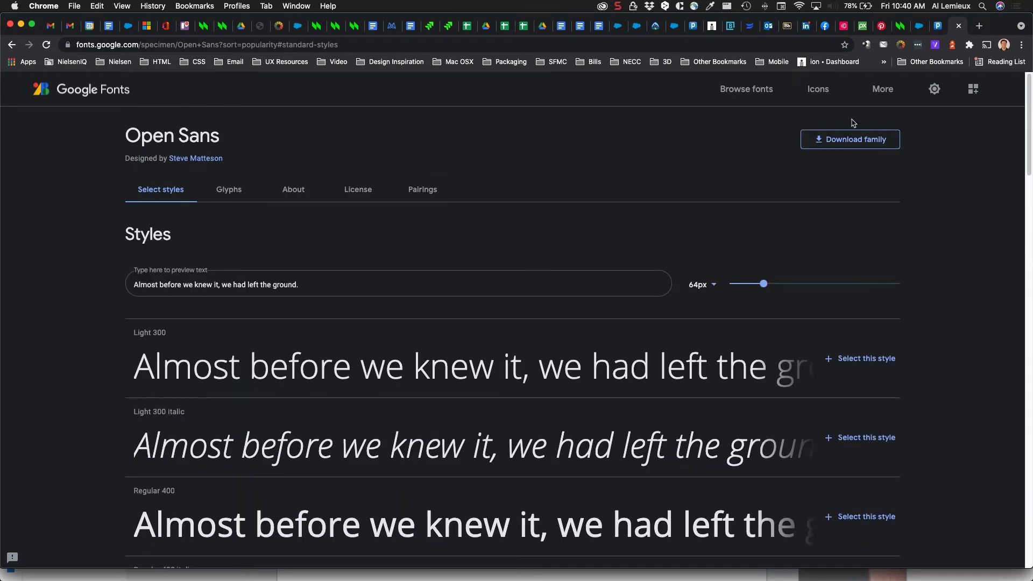
Step: Download the Open Sans family and open the downloaded Open_Sans.zip archive
{"action": "left_click", "coordinate": [852, 139]}
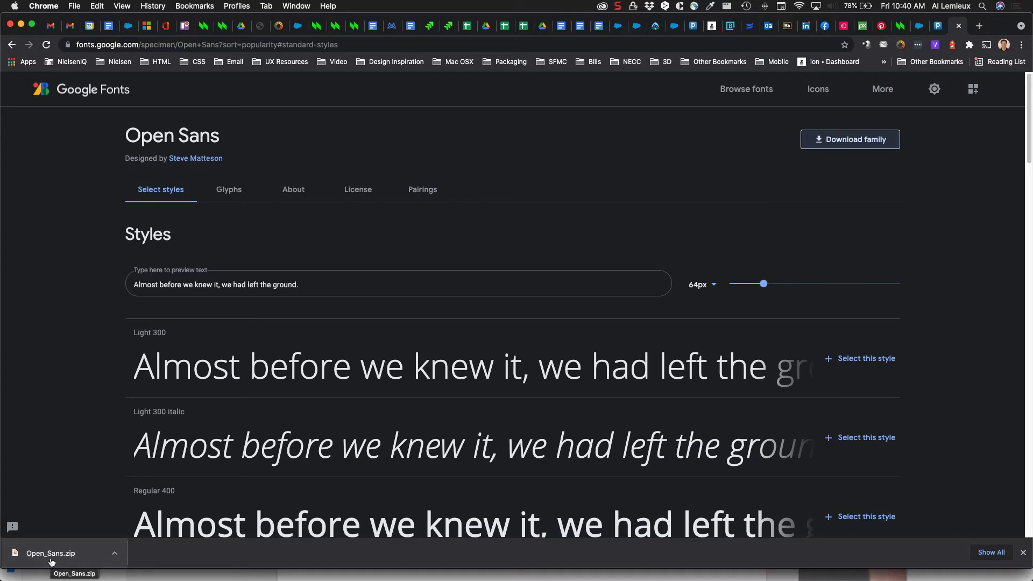
{"action": "left_click", "coordinate": [51, 554]}
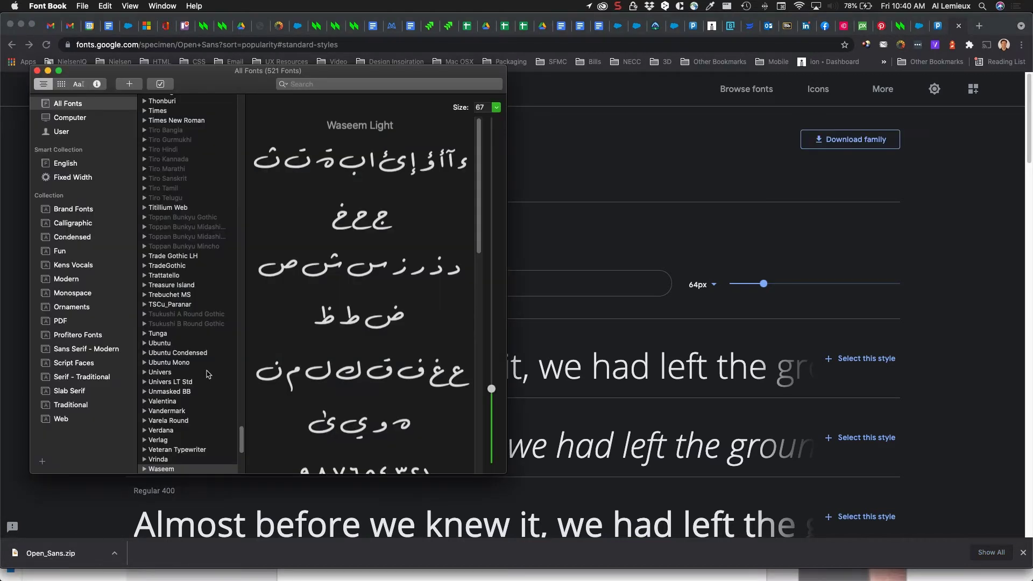
Step: Move the Font Book window to the screen's upper-left corner and enlarge it
{"action": "left_click_drag", "start_coordinate": [209, 86], "coordinate": [192, 56]}
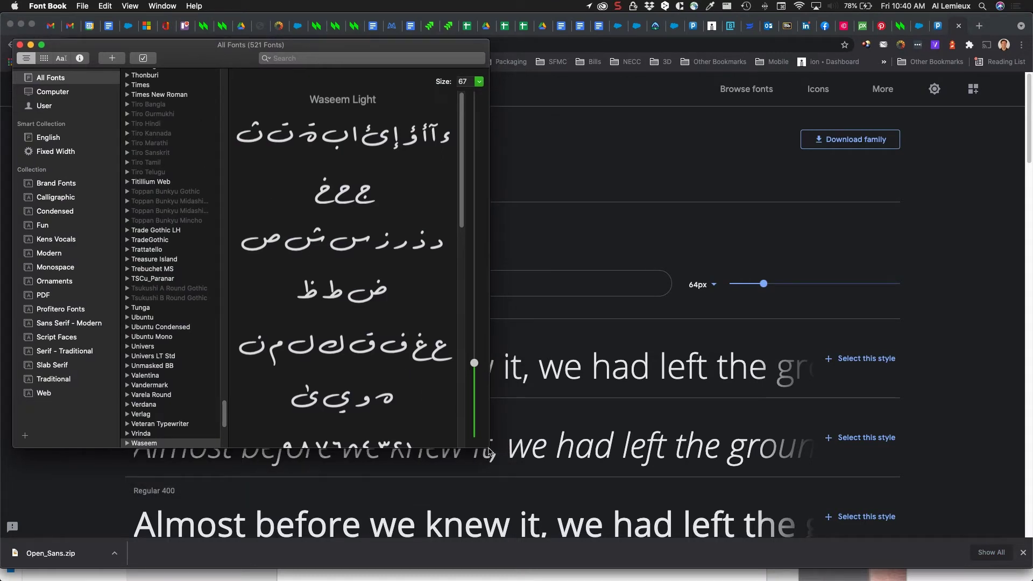
{"action": "left_click_drag", "start_coordinate": [489, 448], "coordinate": [595, 543]}
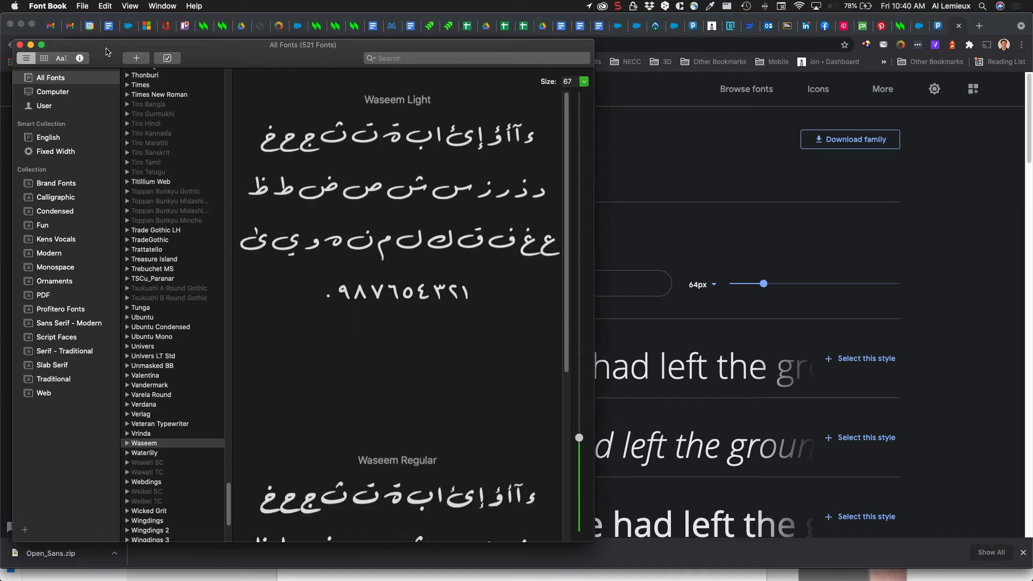
{"action": "left_click_drag", "start_coordinate": [105, 47], "coordinate": [104, 37]}
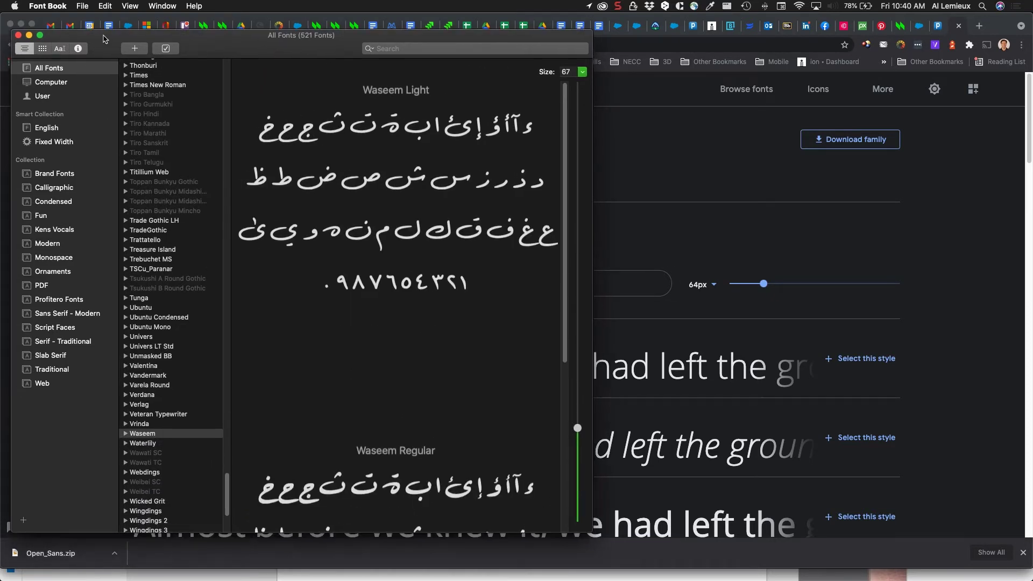
Step: Look through the font collections, including Brand Fonts, Calligraphic, Fun, Ornaments, Profitero Fonts, Serif - Traditional, Traditional and Web
{"action": "left_click", "coordinate": [67, 178]}
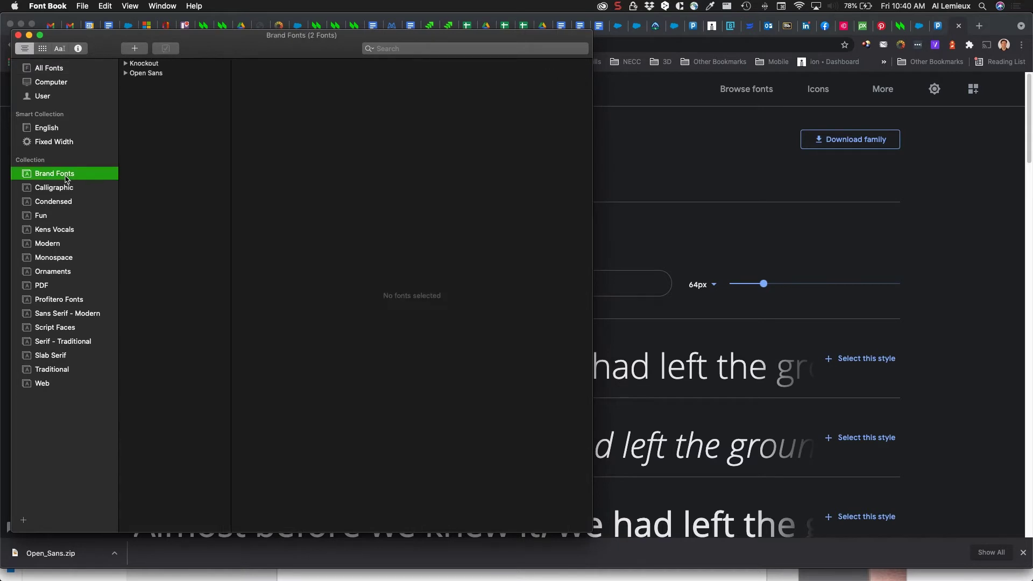
{"action": "left_click", "coordinate": [61, 192]}
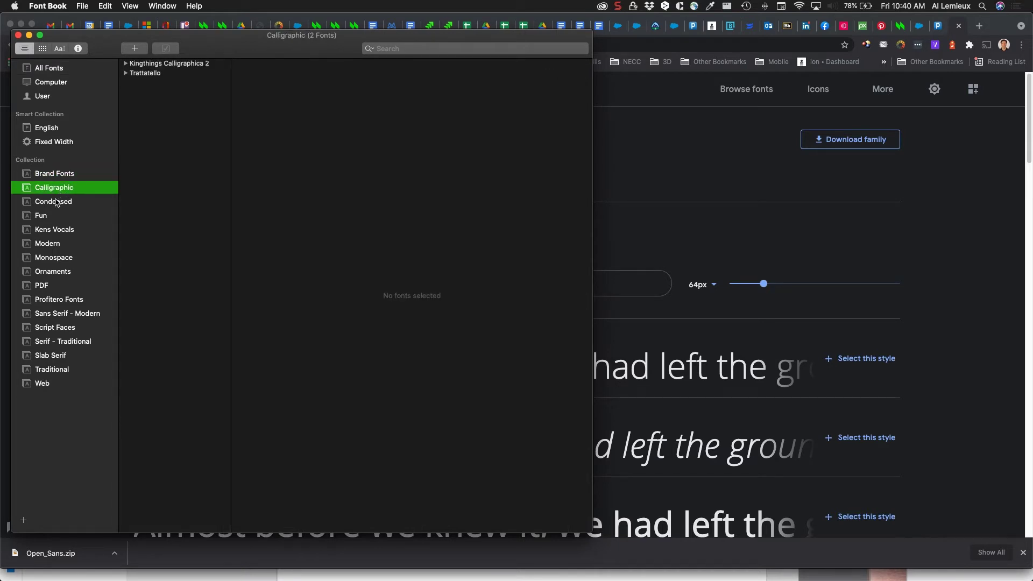
{"action": "left_click", "coordinate": [56, 200]}
{"action": "left_click", "coordinate": [45, 219]}
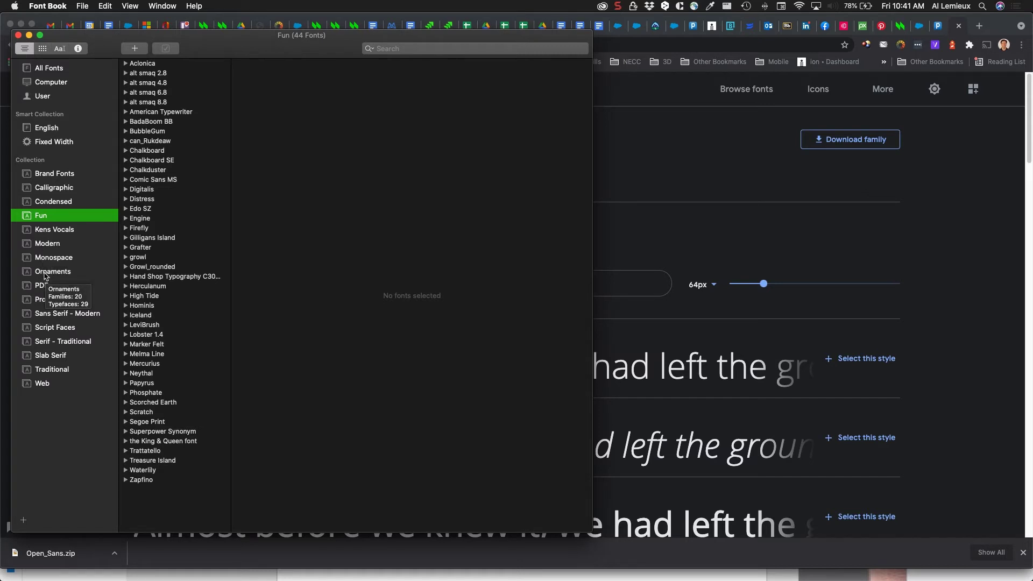
{"action": "left_click", "coordinate": [46, 275]}
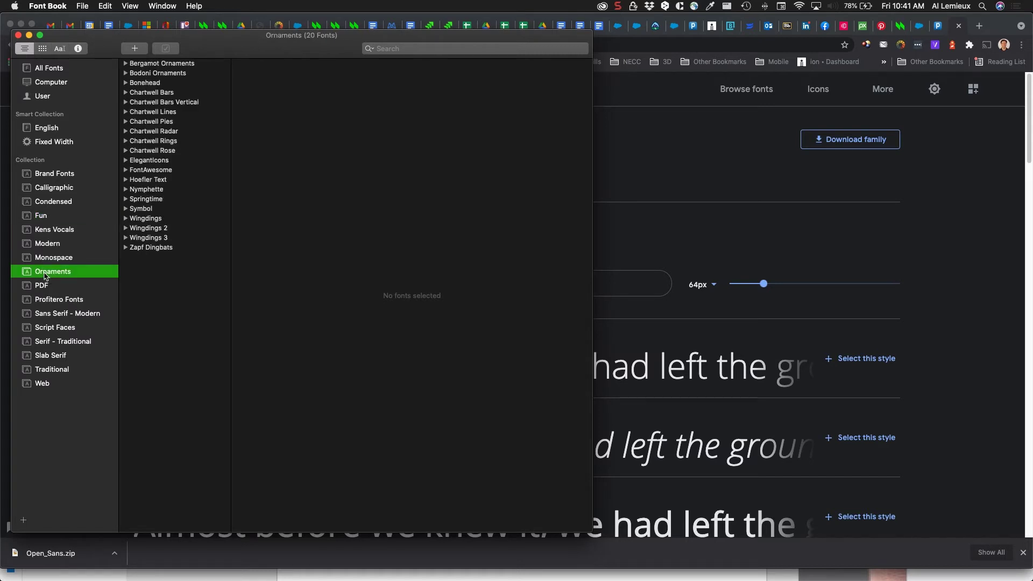
{"action": "left_click", "coordinate": [50, 300]}
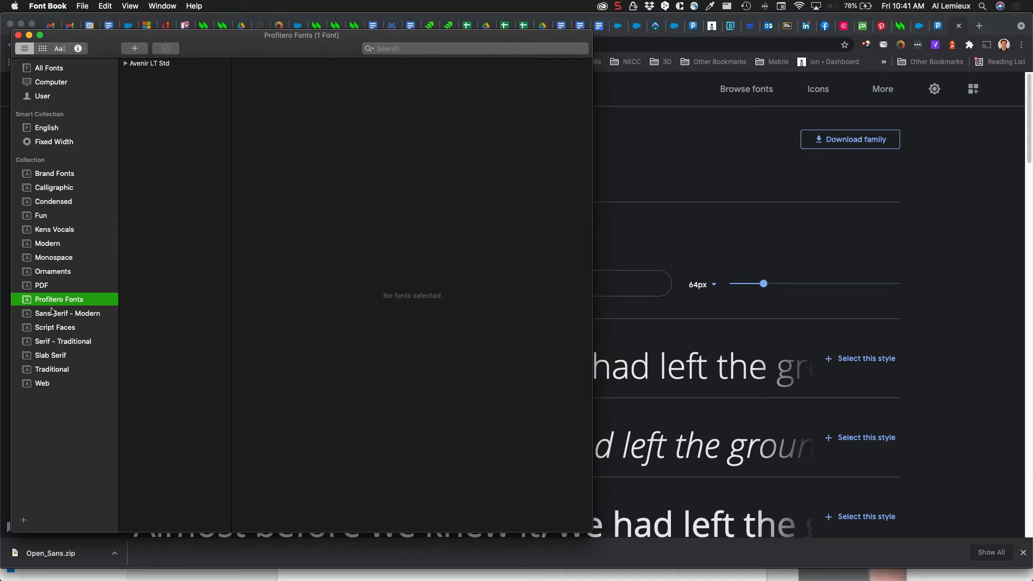
{"action": "left_click", "coordinate": [54, 328]}
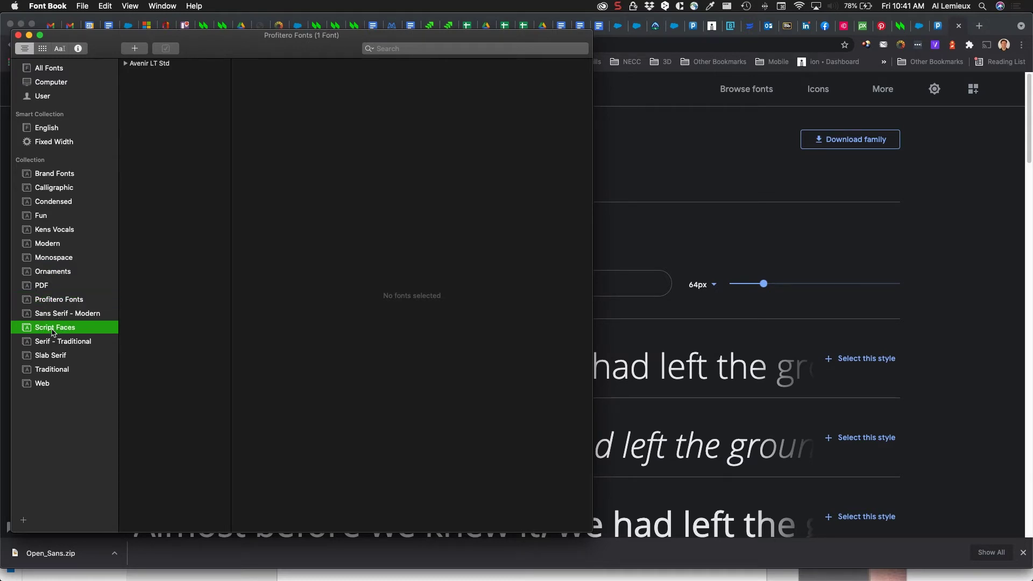
{"action": "left_click", "coordinate": [53, 343]}
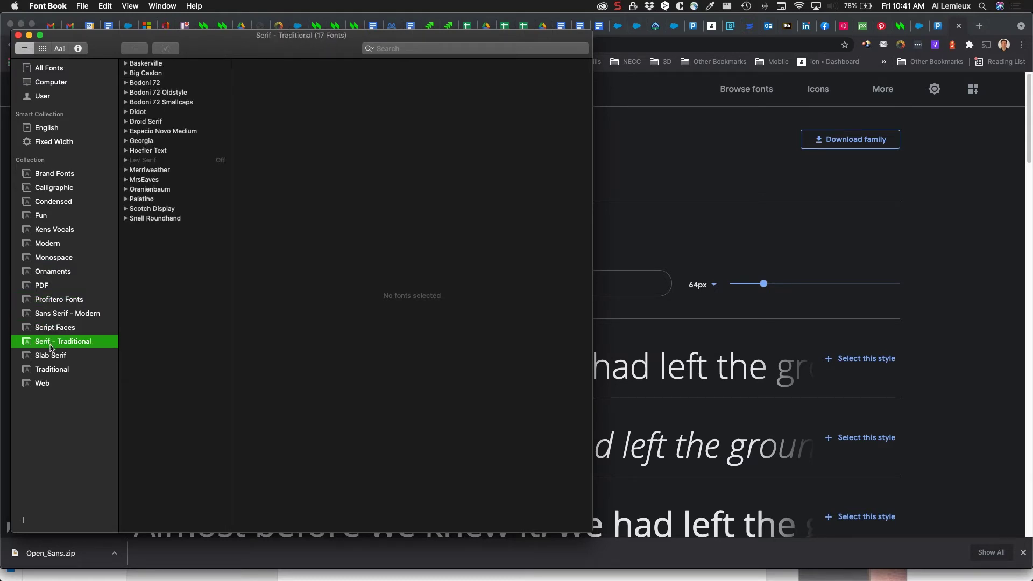
{"action": "left_click", "coordinate": [50, 357]}
{"action": "left_click", "coordinate": [49, 370]}
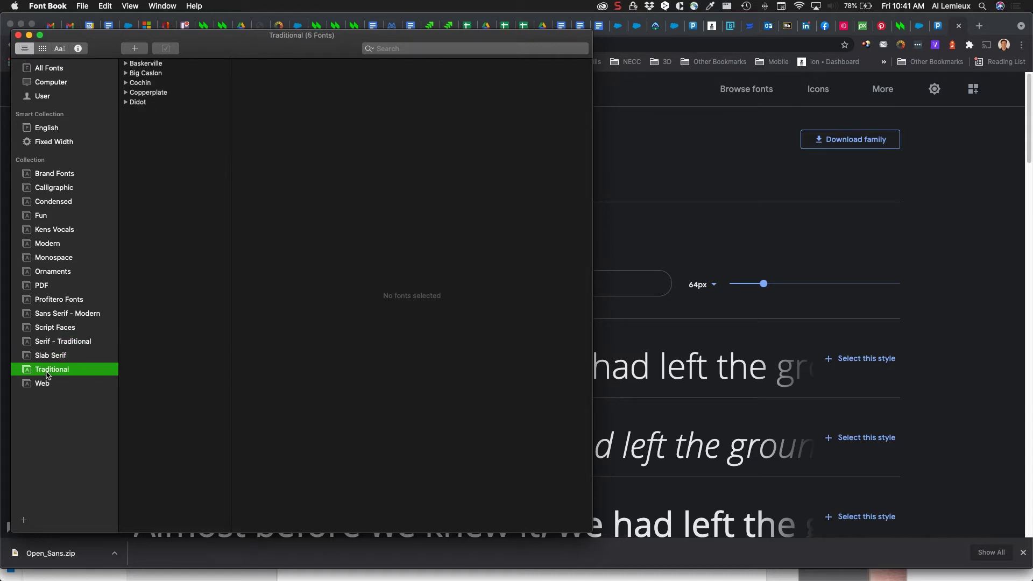
{"action": "left_click", "coordinate": [46, 388]}
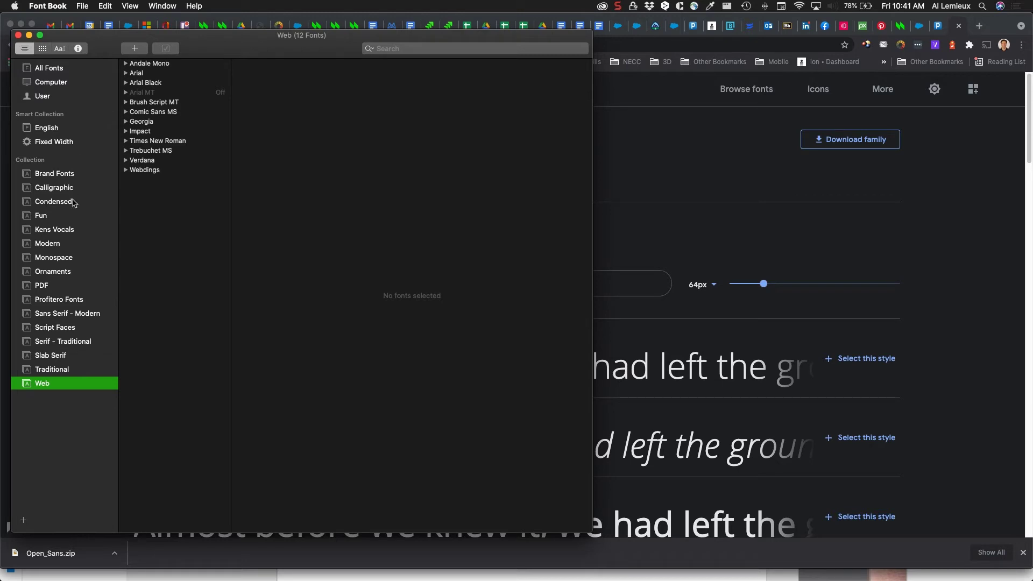
Step: List all fonts in the library and preview the characters of the BravoRG font
{"action": "left_click", "coordinate": [49, 69]}
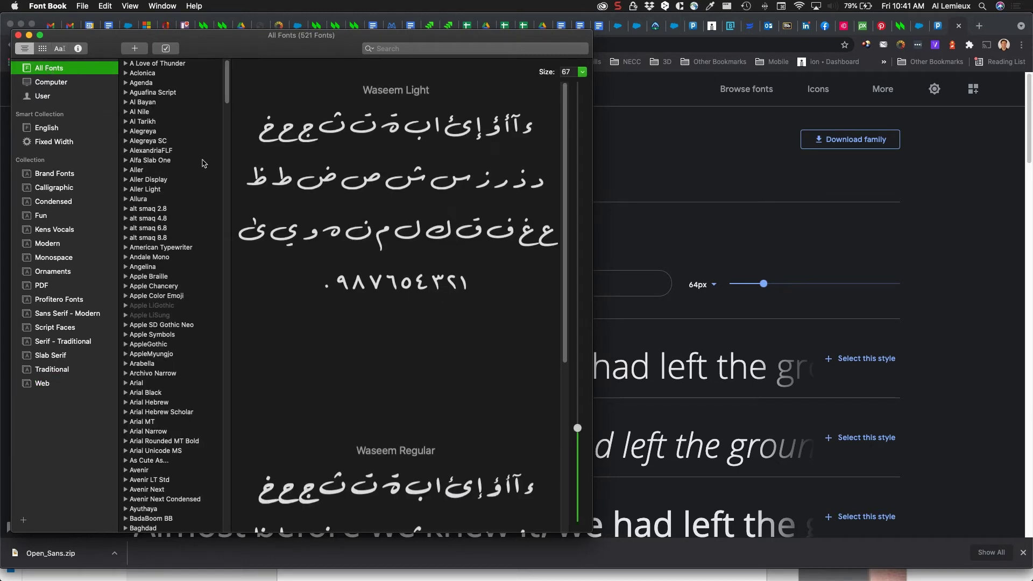
{"action": "left_click_drag", "start_coordinate": [226, 91], "coordinate": [226, 157]}
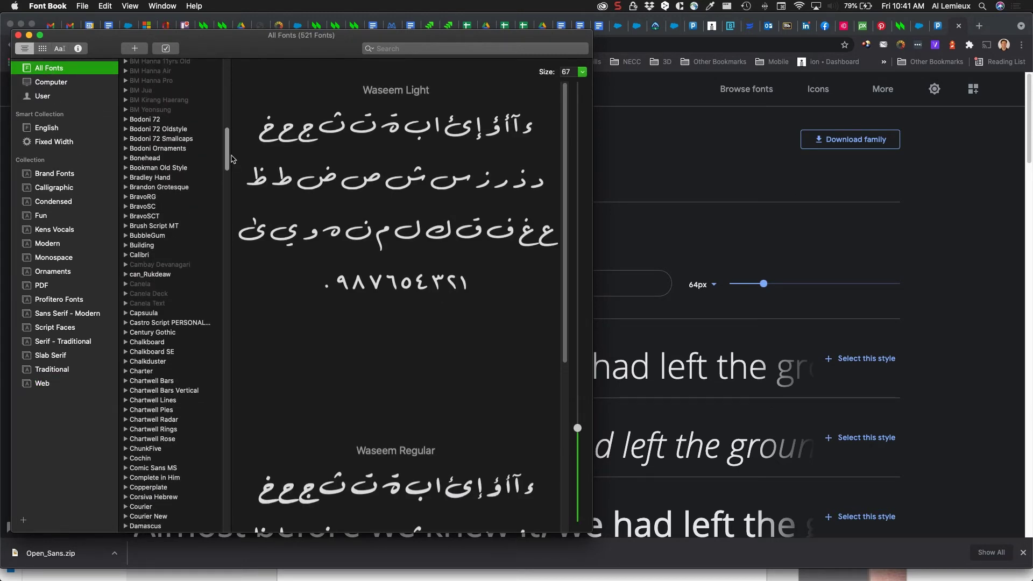
{"action": "left_click", "coordinate": [146, 199]}
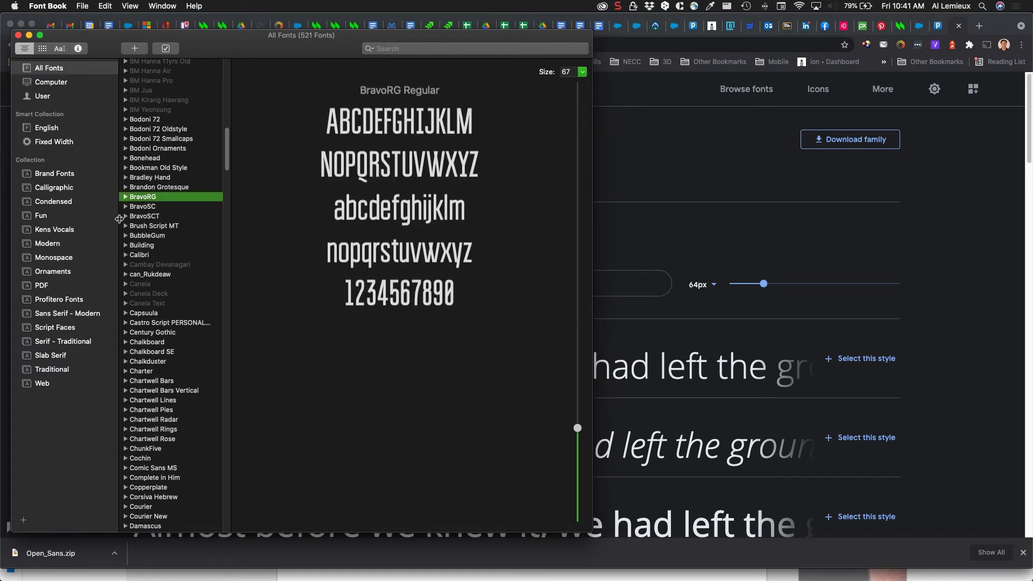
{"action": "left_click_drag", "start_coordinate": [138, 198], "coordinate": [108, 293]}
{"action": "left_click_drag", "start_coordinate": [162, 231], "coordinate": [183, 197]}
{"action": "left_click_drag", "start_coordinate": [316, 50], "coordinate": [315, 41]}
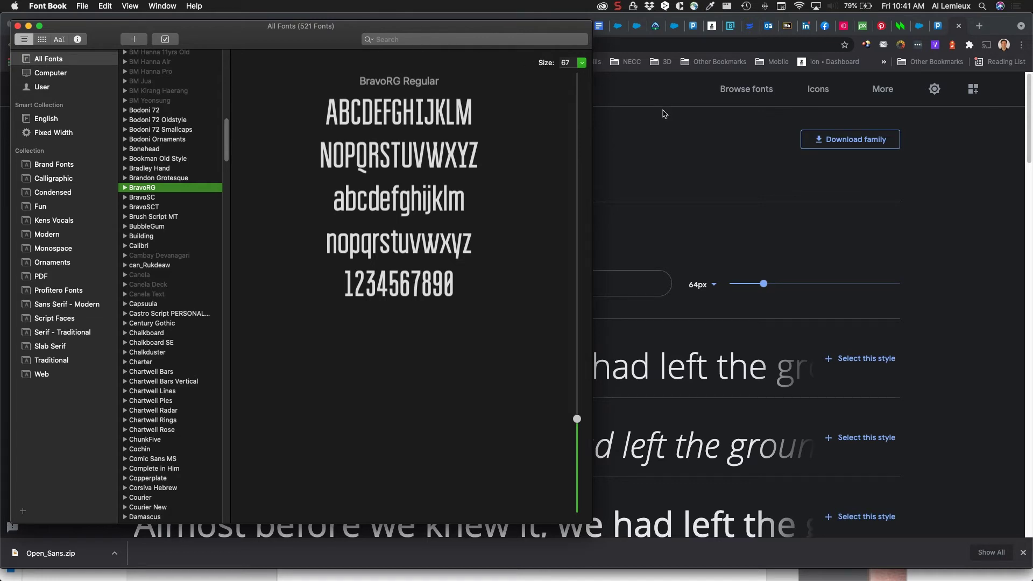
Step: Switch to Adobe XD and review the text sizes and colors on the Type and Color artboard
{"action": "key", "text": "super+Tab"}
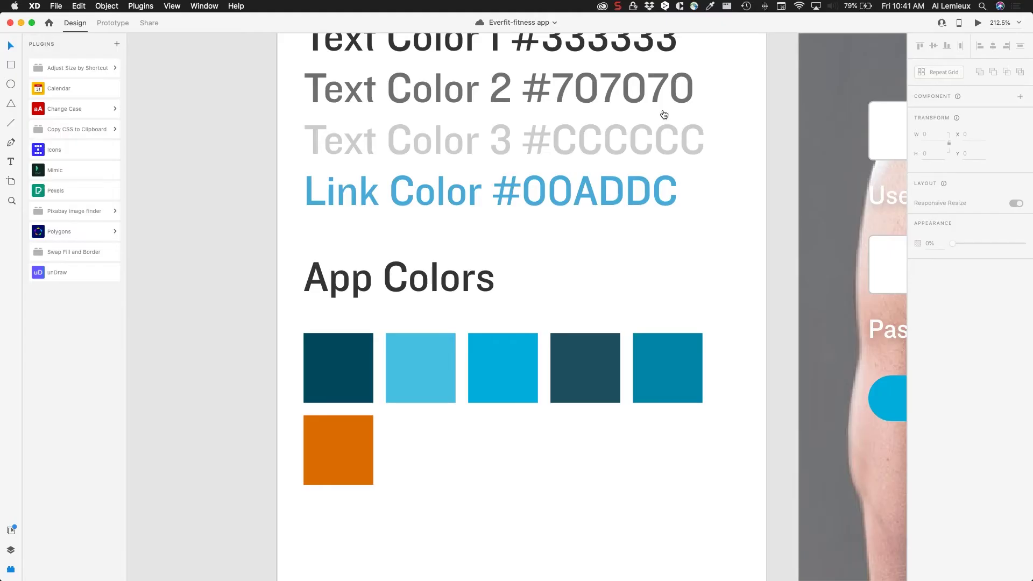
{"action": "scroll", "coordinate": [584, 147], "scroll_direction": "up", "scroll_amount": 3}
{"action": "scroll", "coordinate": [581, 146], "scroll_direction": "up", "scroll_amount": 5}
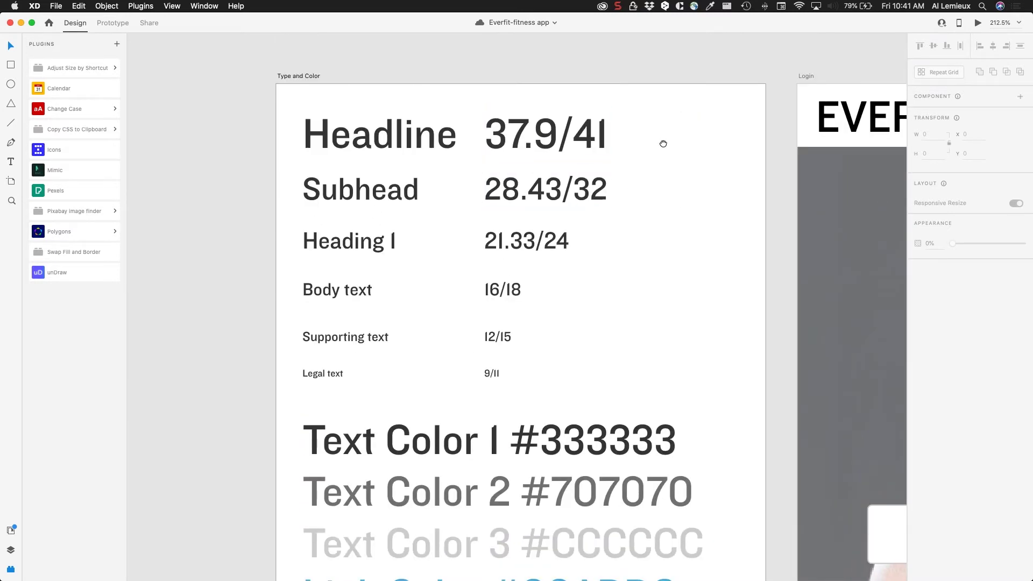
{"action": "scroll", "coordinate": [664, 141], "scroll_direction": "right", "scroll_amount": 5}
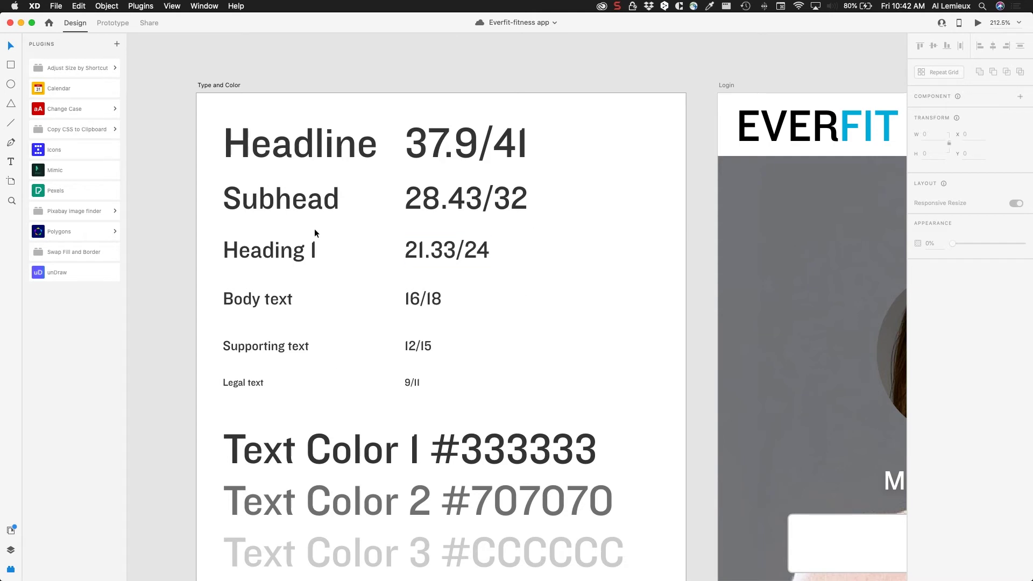
Step: Switch to Chrome and open the bookmarked Type Scale - A Visual Calculator site from the Design Inspiration bookmarks
{"action": "key", "text": "super+Tab"}
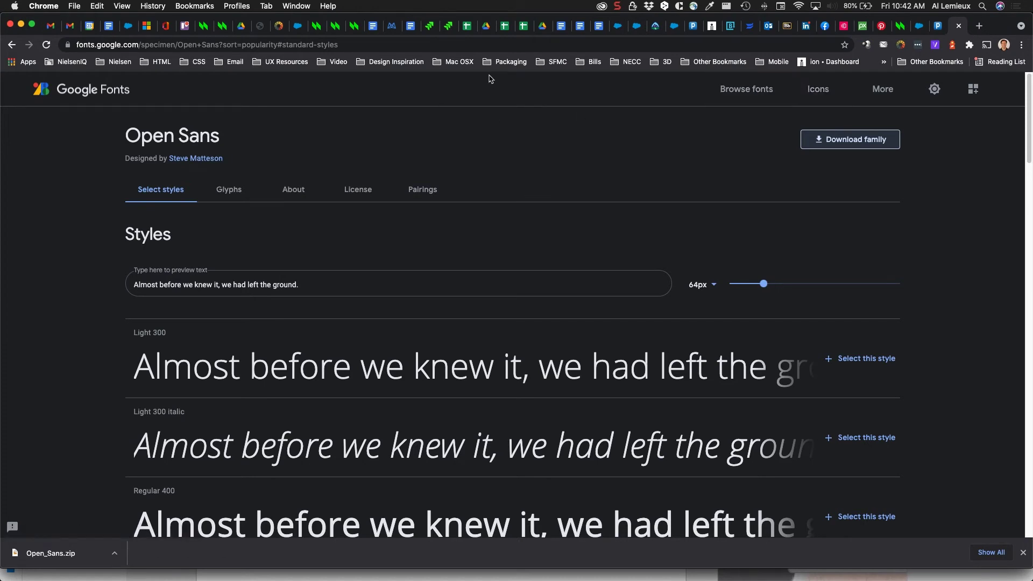
{"action": "left_click", "coordinate": [399, 67]}
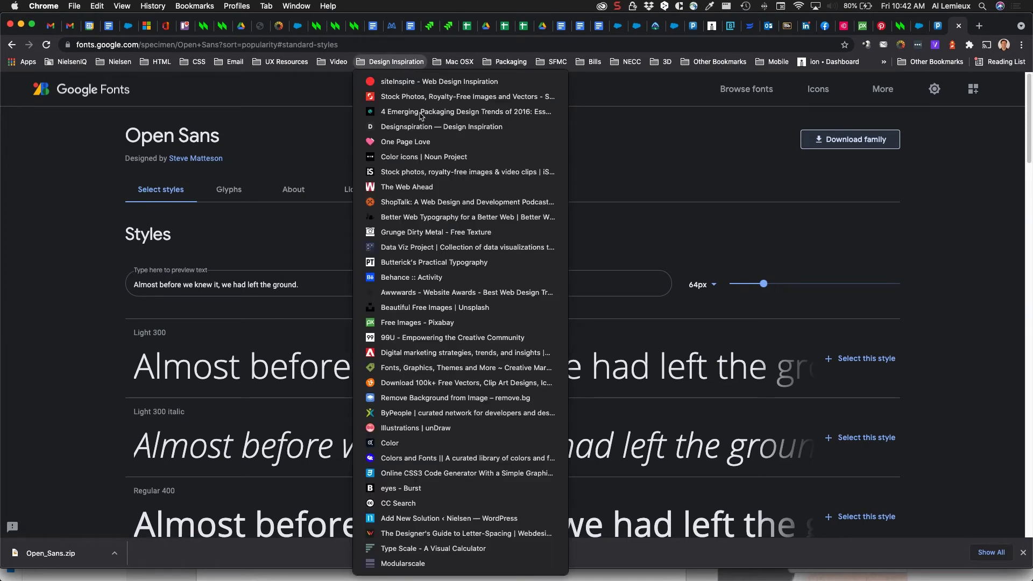
{"action": "left_click", "coordinate": [471, 551]}
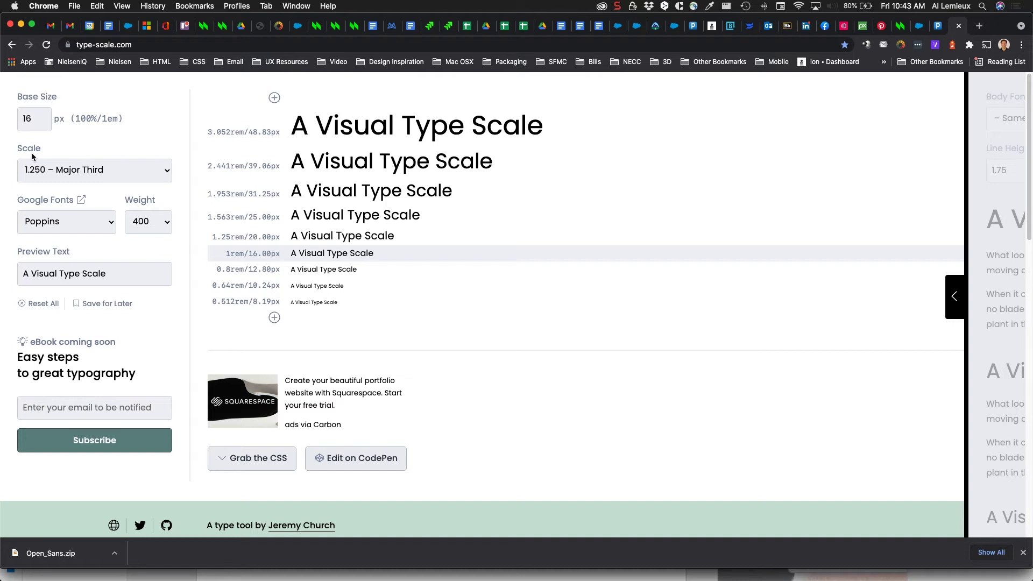
Step: Try the 1.618 – Golden Ratio scale, and set the type scale to 1.333 – Perfect Fourth
{"action": "left_click", "coordinate": [140, 172]}
{"action": "left_click", "coordinate": [126, 219]}
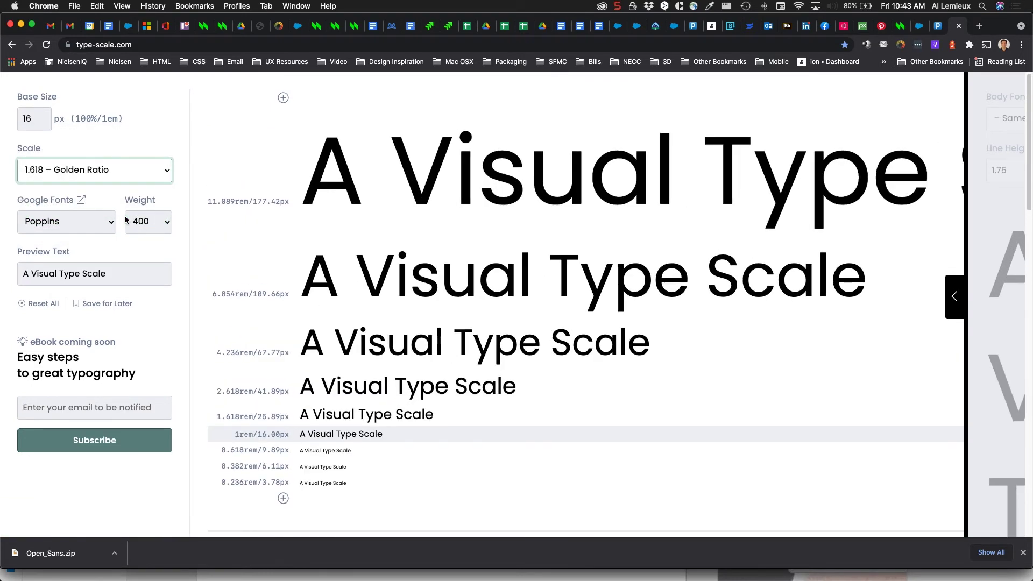
{"action": "left_click", "coordinate": [104, 172]}
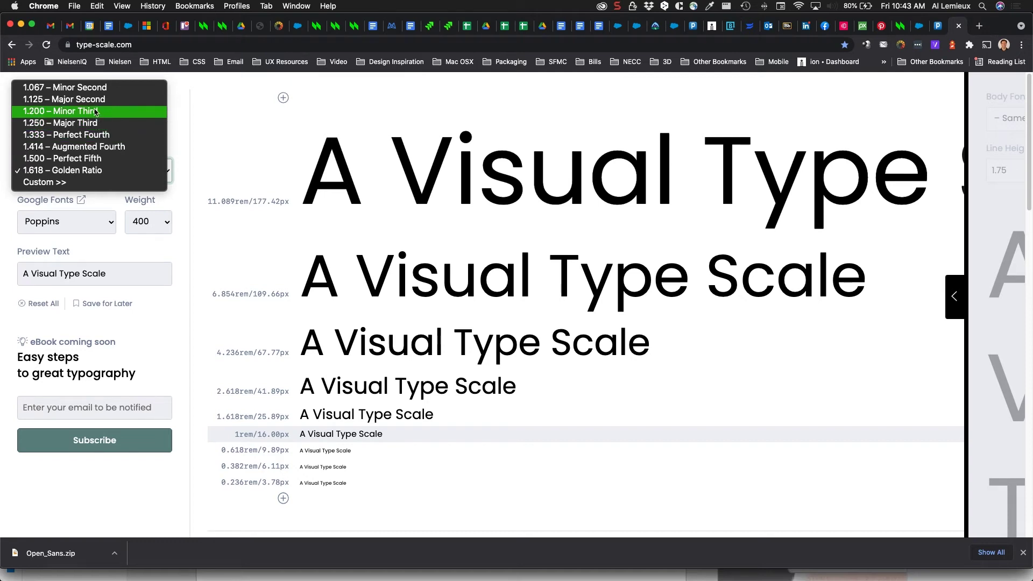
{"action": "left_click", "coordinate": [93, 133]}
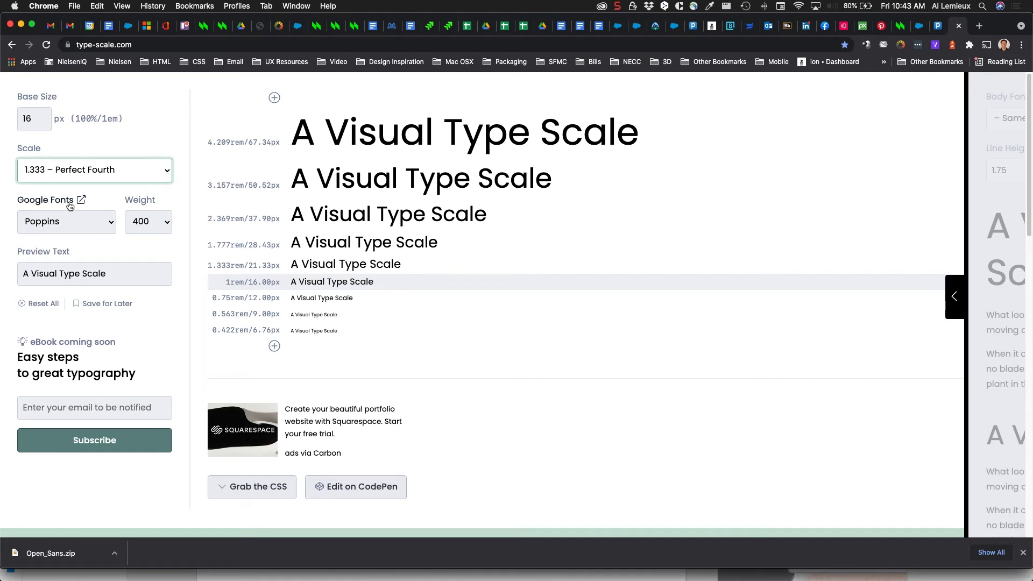
Step: Change the Google font of the type scale preview to Roboto
{"action": "left_click", "coordinate": [93, 230]}
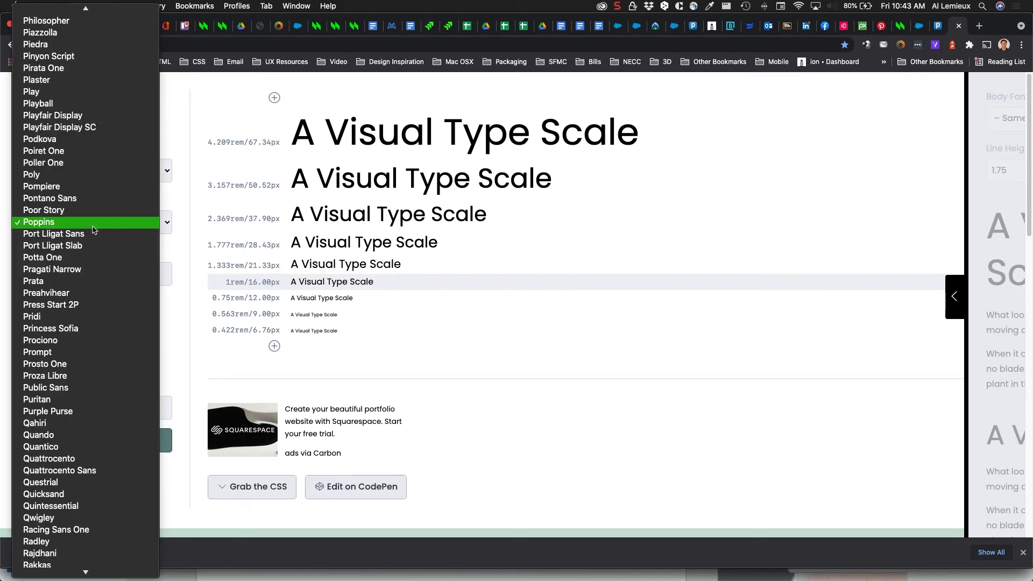
{"action": "scroll", "coordinate": [98, 461], "scroll_direction": "down", "scroll_amount": 3}
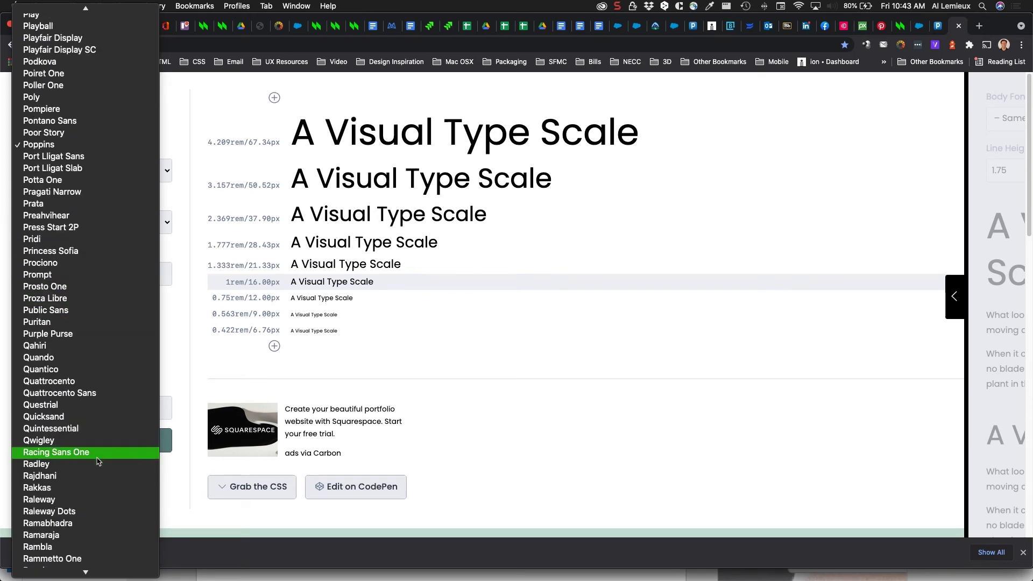
{"action": "scroll", "coordinate": [99, 461], "scroll_direction": "up", "scroll_amount": 12}
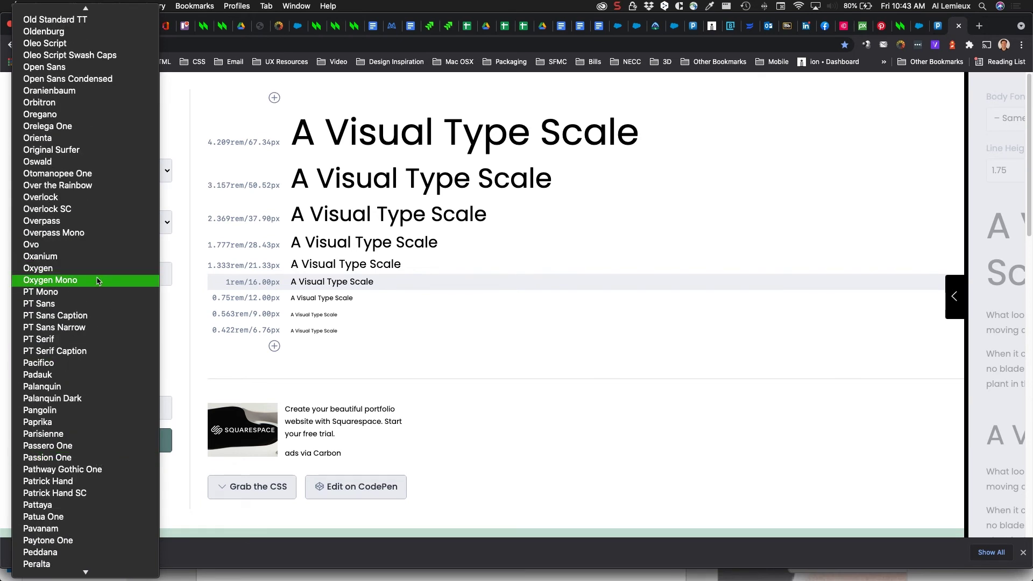
{"action": "scroll", "coordinate": [99, 281], "scroll_direction": "up", "scroll_amount": 4}
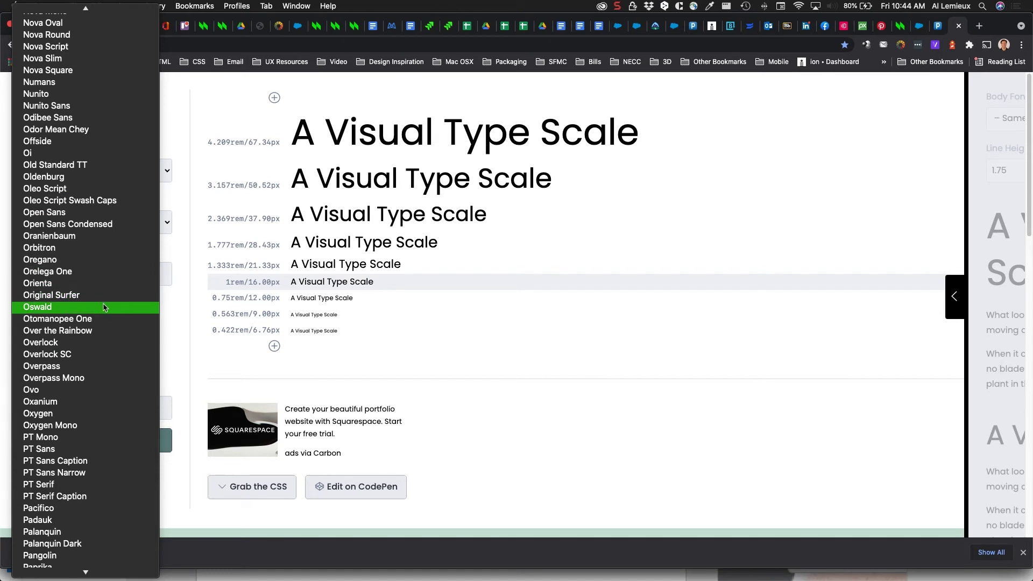
{"action": "scroll", "coordinate": [105, 308], "scroll_direction": "up", "scroll_amount": 10}
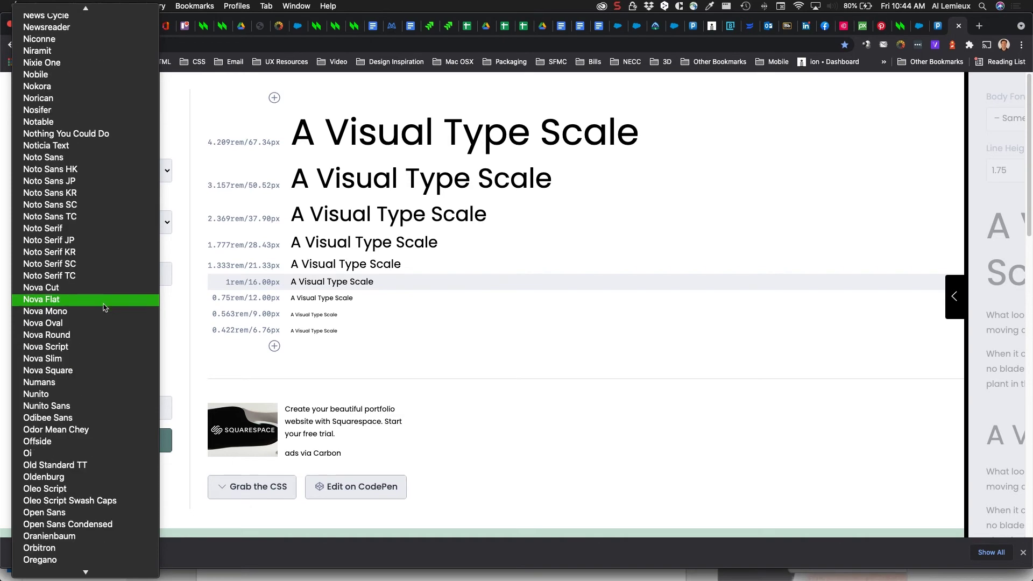
{"action": "scroll", "coordinate": [105, 308], "scroll_direction": "up", "scroll_amount": 7}
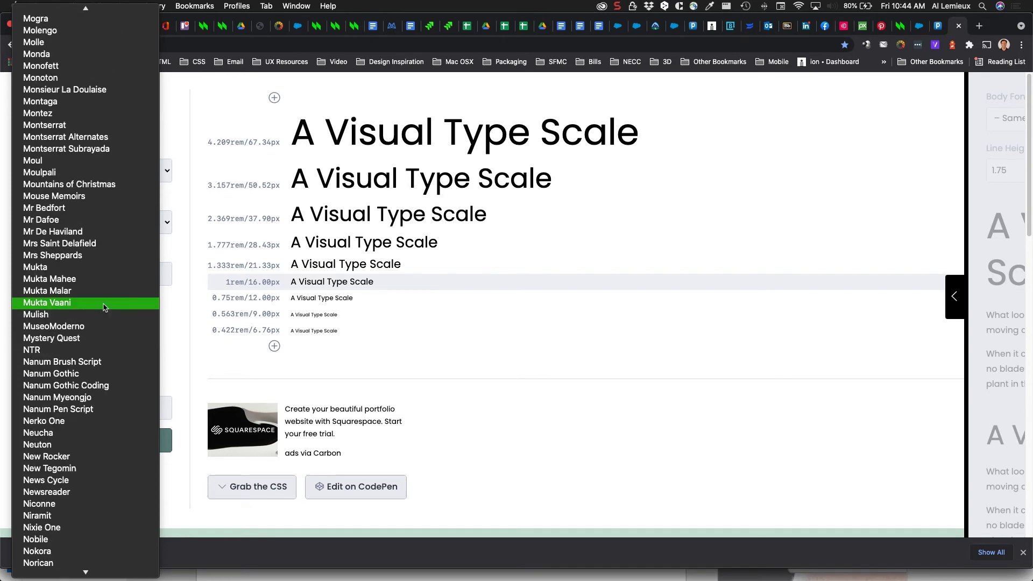
{"action": "scroll", "coordinate": [105, 307], "scroll_direction": "down", "scroll_amount": 20}
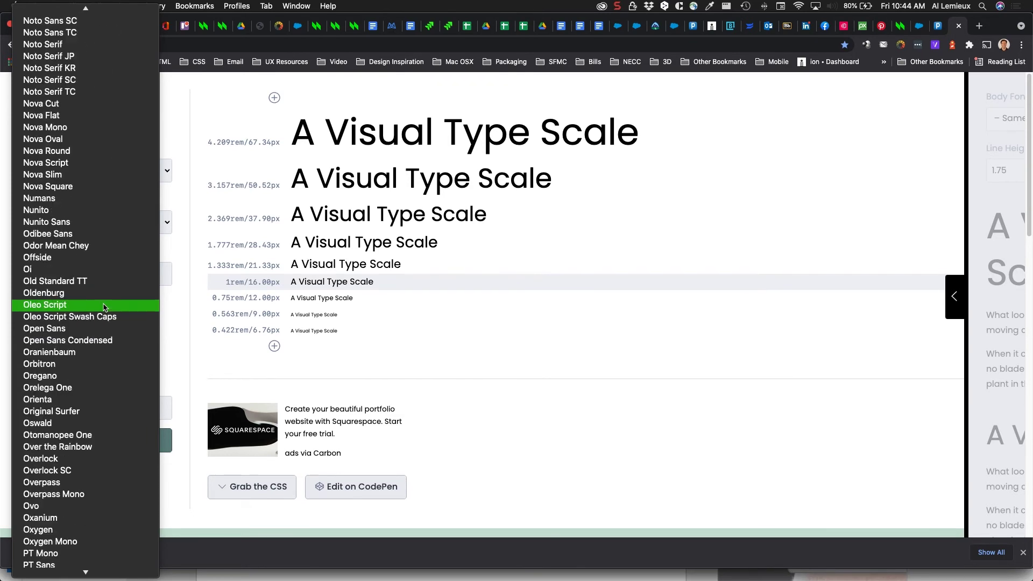
{"action": "scroll", "coordinate": [105, 308], "scroll_direction": "down", "scroll_amount": 4}
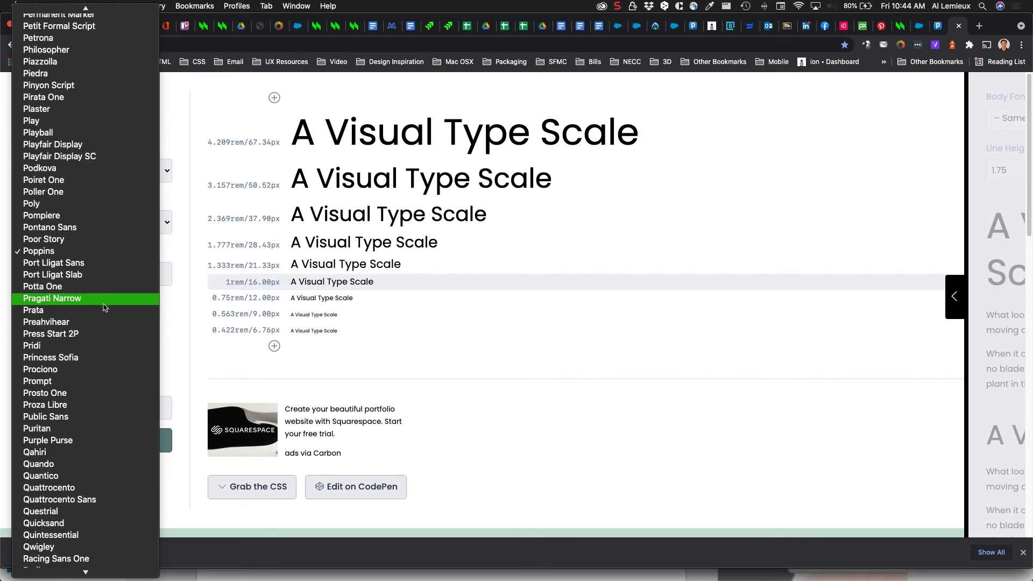
{"action": "scroll", "coordinate": [105, 308], "scroll_direction": "down", "scroll_amount": 18}
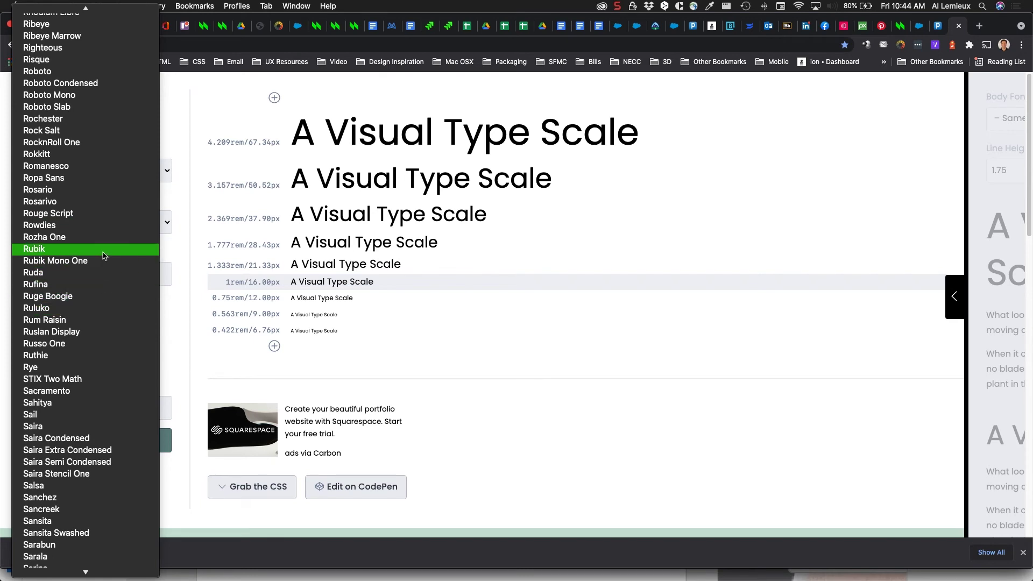
{"action": "left_click", "coordinate": [100, 72]}
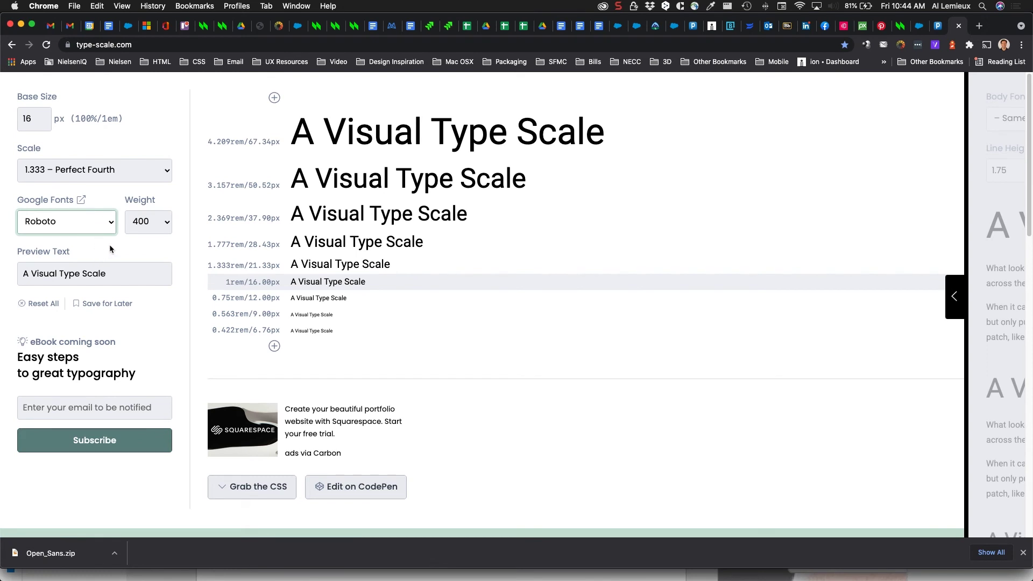
Step: Try the 500 and 900 font weights on the Roboto type scale preview, and return the weight to 400
{"action": "left_click", "coordinate": [169, 226]}
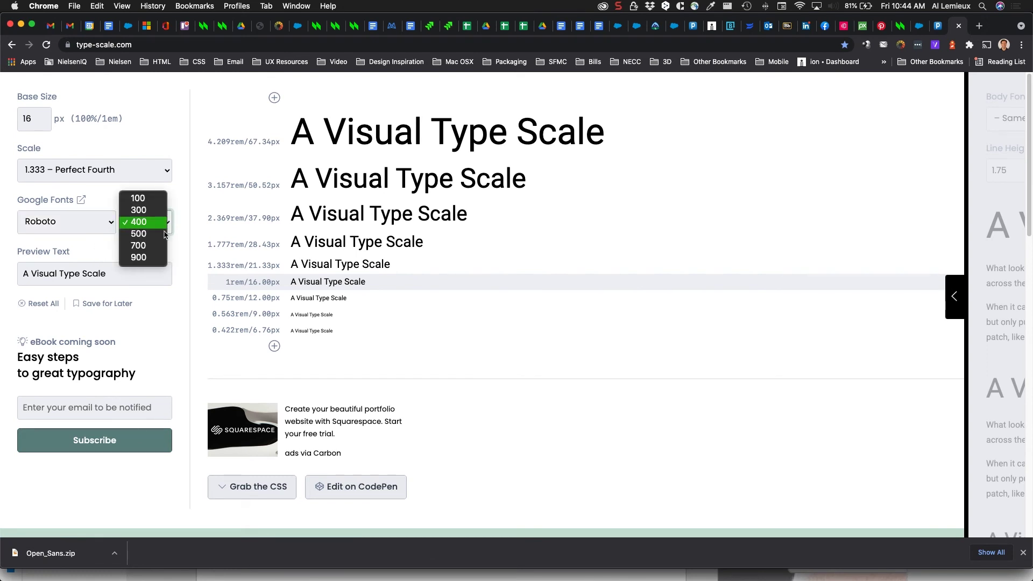
{"action": "left_click", "coordinate": [161, 239]}
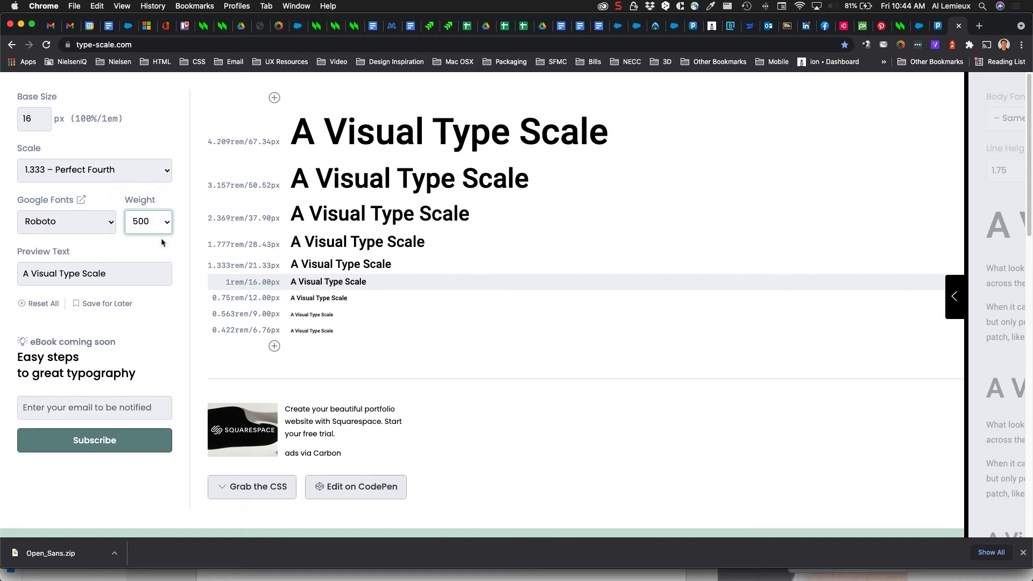
{"action": "left_click", "coordinate": [164, 233]}
{"action": "left_click", "coordinate": [159, 244]}
{"action": "left_click", "coordinate": [164, 230]}
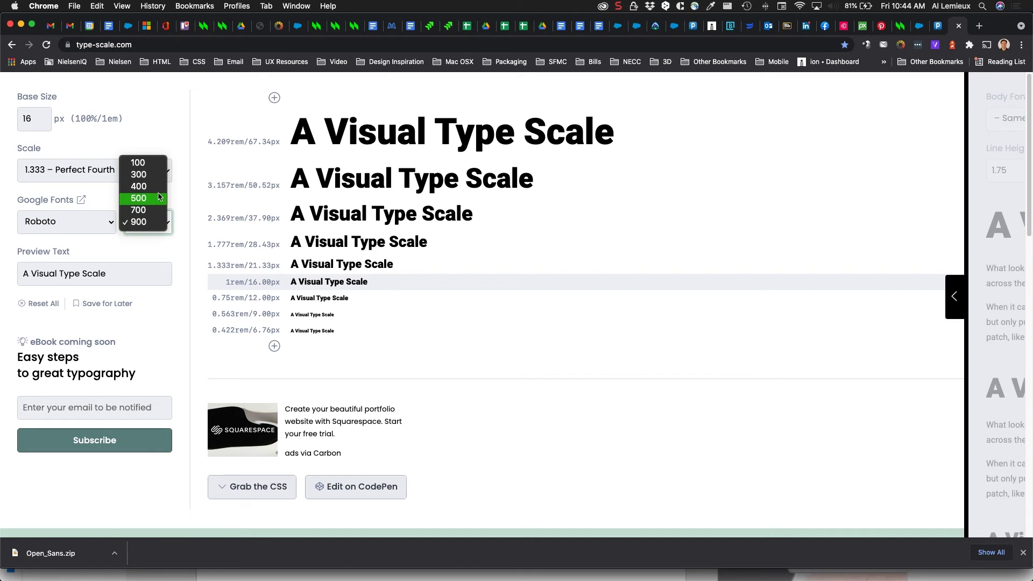
{"action": "left_click", "coordinate": [153, 181]}
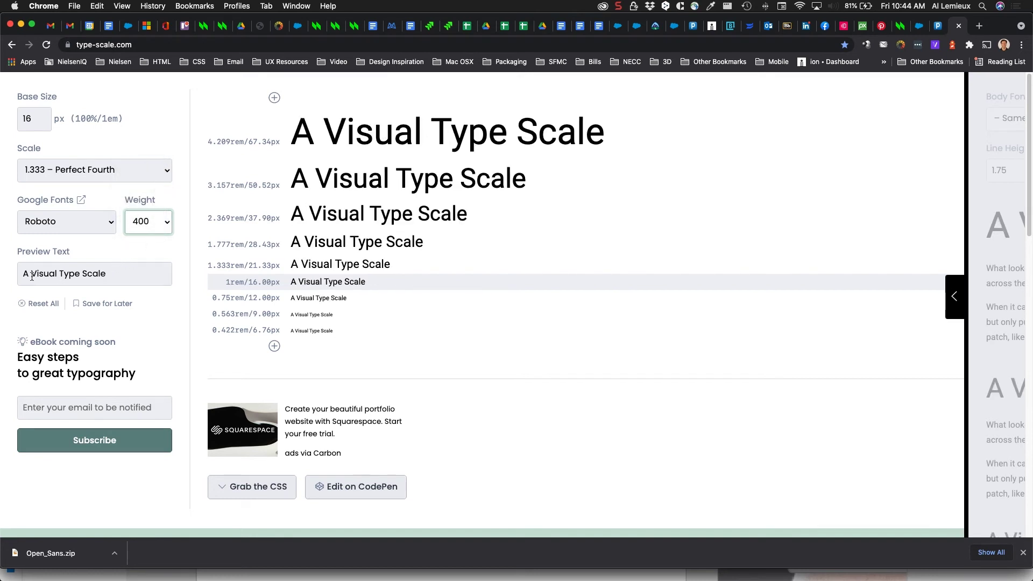
Step: Activate the preview text for editing and review the type scale's text sizes from largest to smallest
{"action": "left_click", "coordinate": [130, 279]}
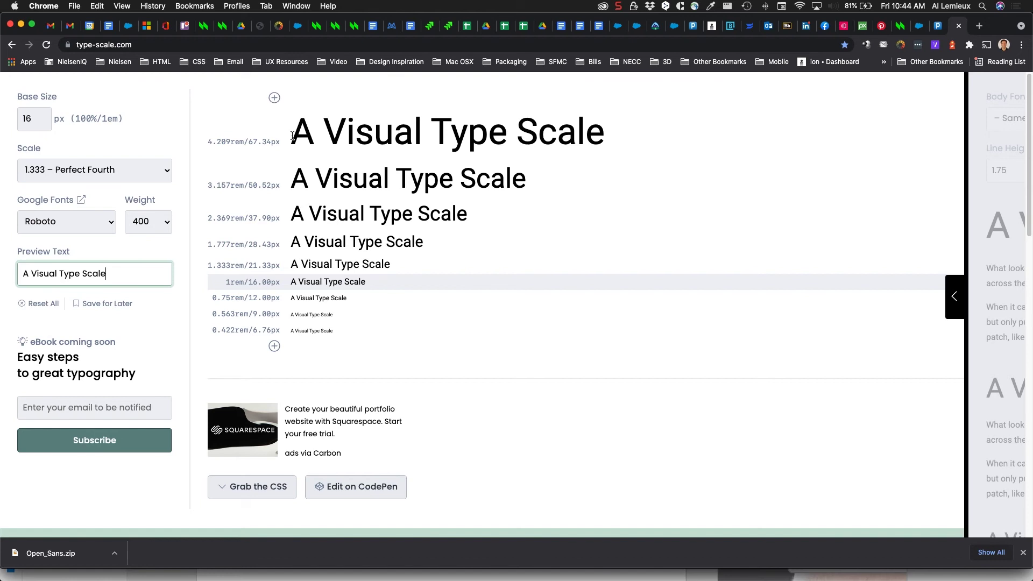
{"action": "scroll", "coordinate": [312, 170], "scroll_direction": "down", "scroll_amount": 2}
{"action": "scroll", "coordinate": [309, 174], "scroll_direction": "up", "scroll_amount": 2}
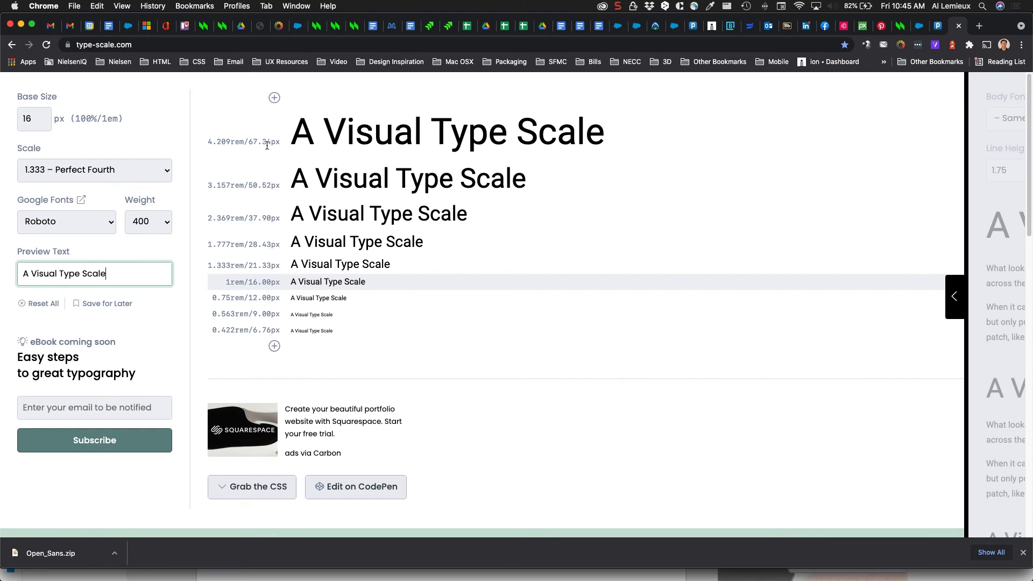
Step: Switch to Adobe XD, show the document assets with the colors collapsed, and inspect the 28.43pt and 21.33pt Knockout character styles
{"action": "key", "text": "super+Tab"}
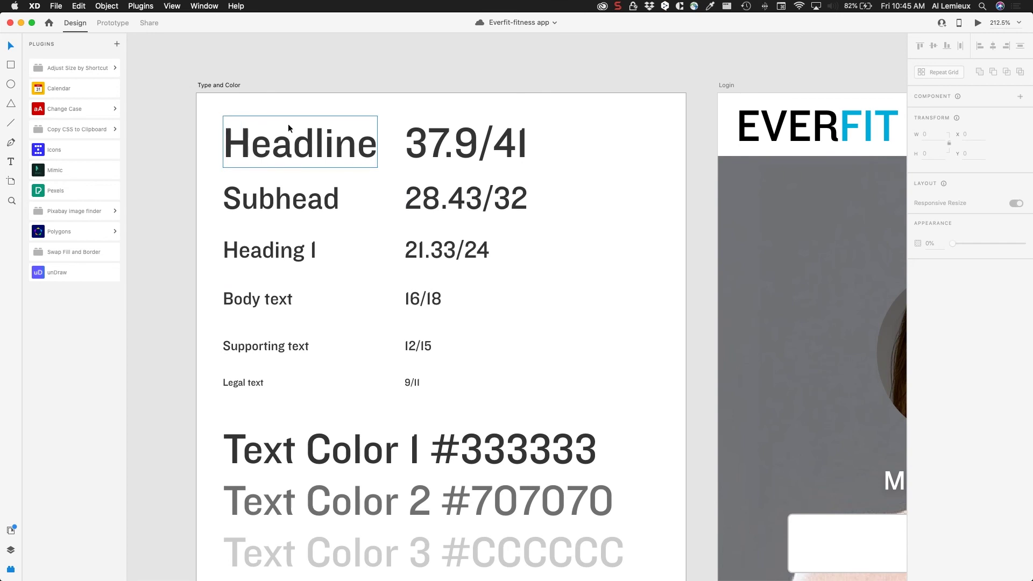
{"action": "left_click", "coordinate": [12, 532]}
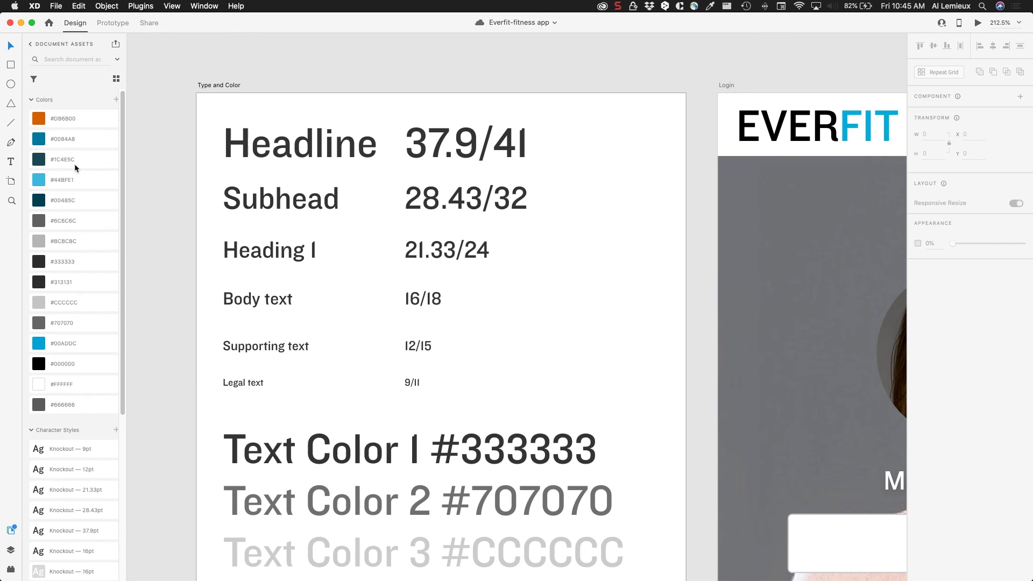
{"action": "left_click", "coordinate": [31, 101]}
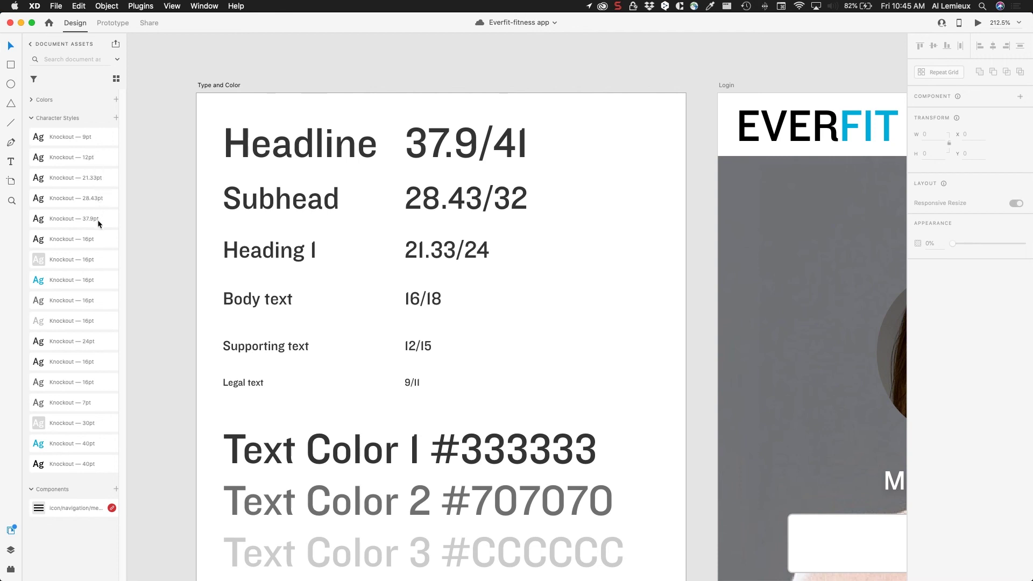
{"action": "mouse_move", "coordinate": [100, 203]}
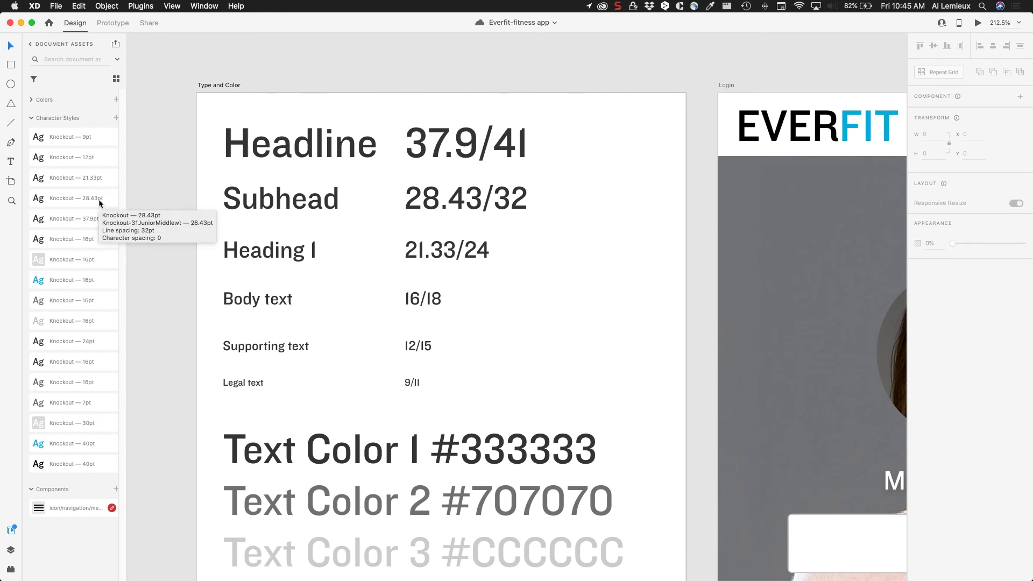
{"action": "mouse_move", "coordinate": [97, 181]}
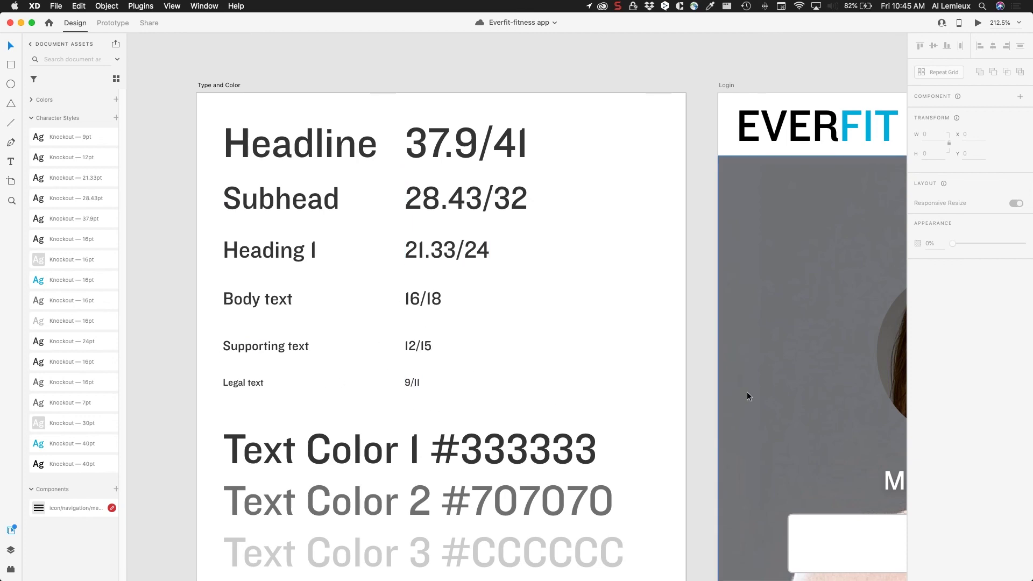
Step: Examine how the text styles are used across the Login, Recent activity, Profile Dropdown and Update Profile artboards, ending with all artboards in view
{"action": "scroll", "coordinate": [770, 374], "scroll_direction": "right", "scroll_amount": 15}
{"action": "scroll", "coordinate": [769, 374], "scroll_direction": "down", "scroll_amount": 5}
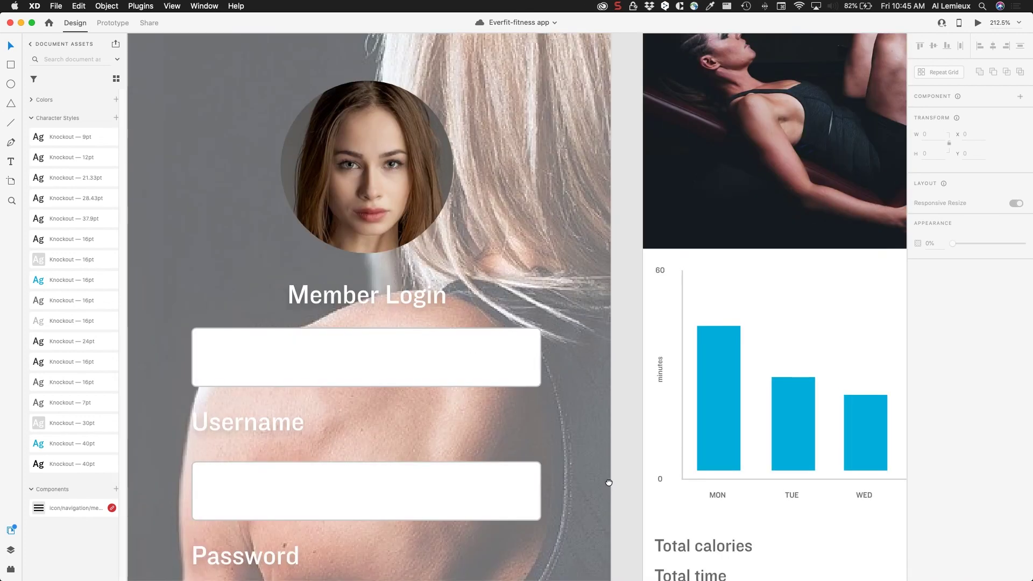
{"action": "scroll", "coordinate": [526, 421], "scroll_direction": "down", "scroll_amount": 10}
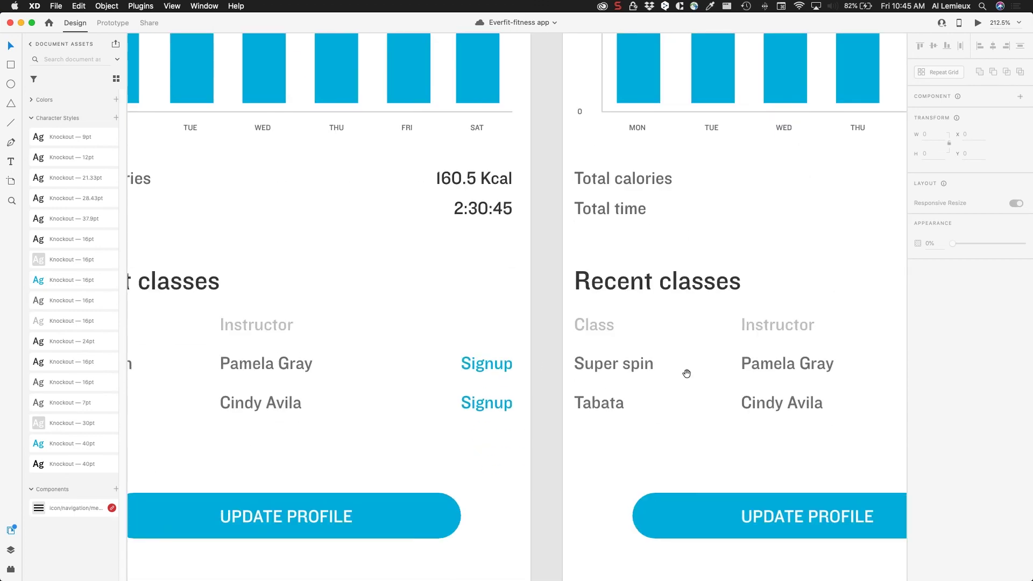
{"action": "scroll", "coordinate": [673, 263], "scroll_direction": "up", "scroll_amount": 14}
{"action": "scroll", "coordinate": [673, 263], "scroll_direction": "right", "scroll_amount": 8}
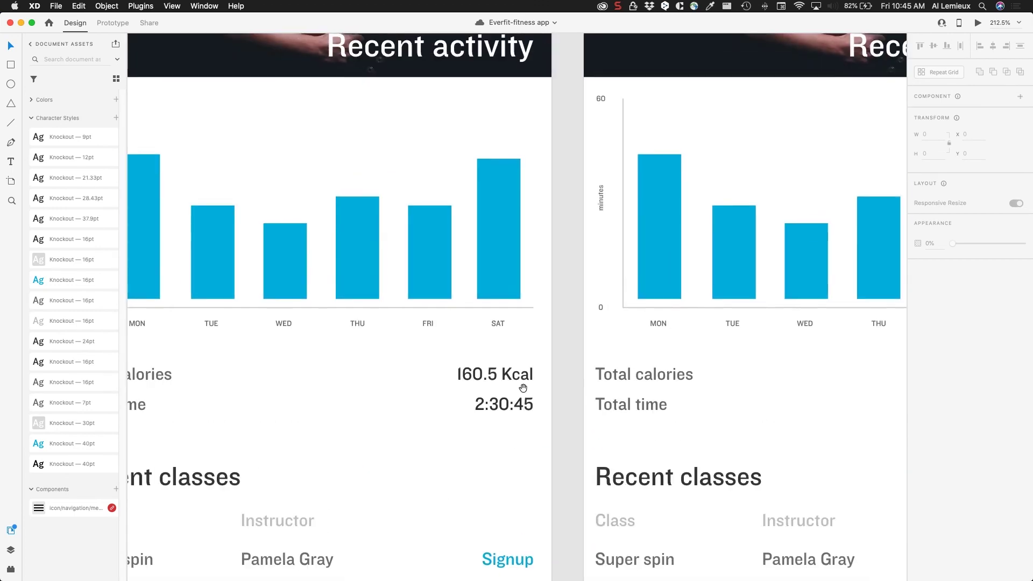
{"action": "scroll", "coordinate": [593, 371], "scroll_direction": "up", "scroll_amount": 4}
{"action": "scroll", "coordinate": [619, 438], "scroll_direction": "left", "scroll_amount": 5}
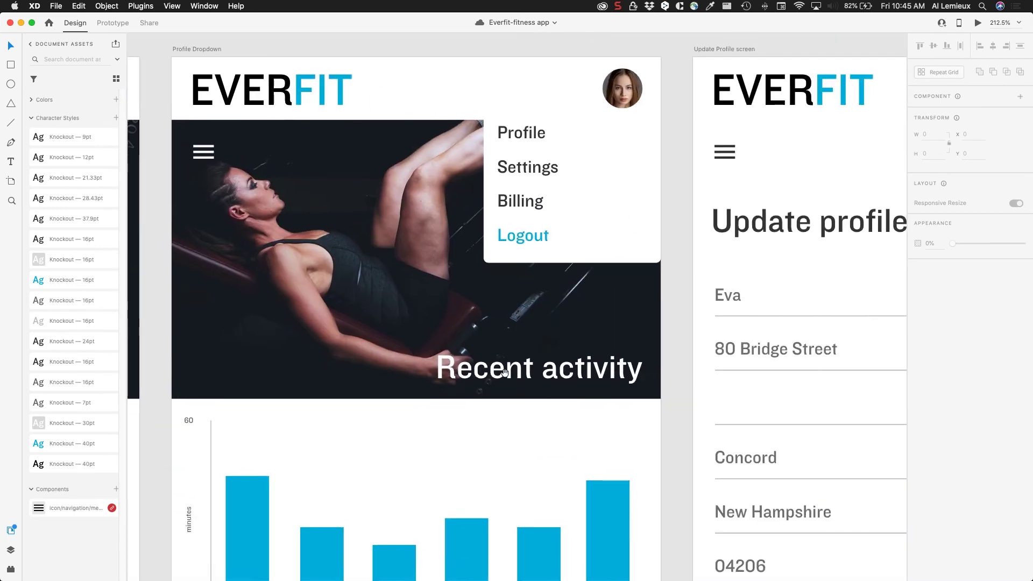
{"action": "scroll", "coordinate": [675, 387], "scroll_direction": "down", "scroll_amount": 6}
{"action": "scroll", "coordinate": [675, 388], "scroll_direction": "right", "scroll_amount": 10}
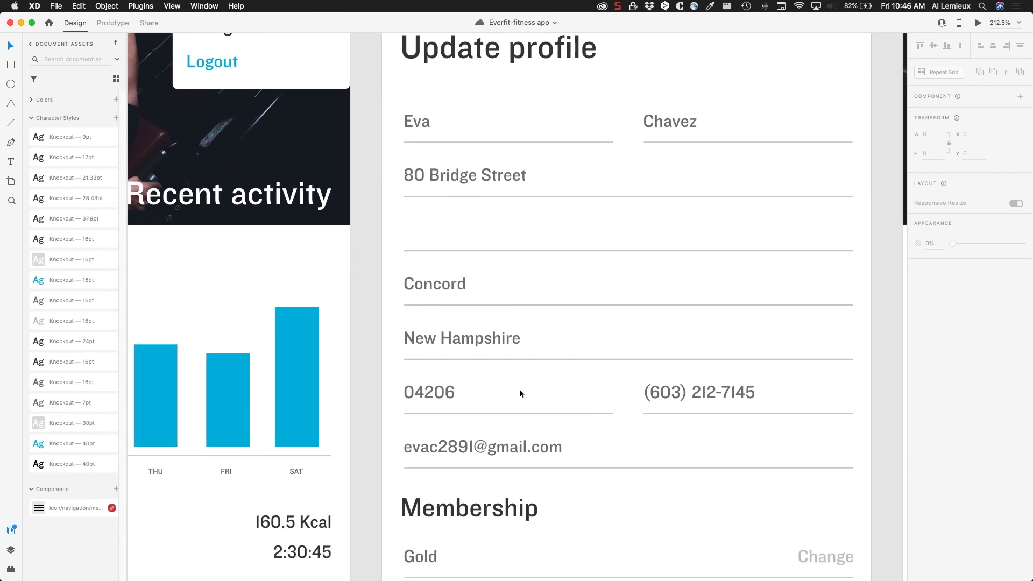
{"action": "key", "text": "super+0"}
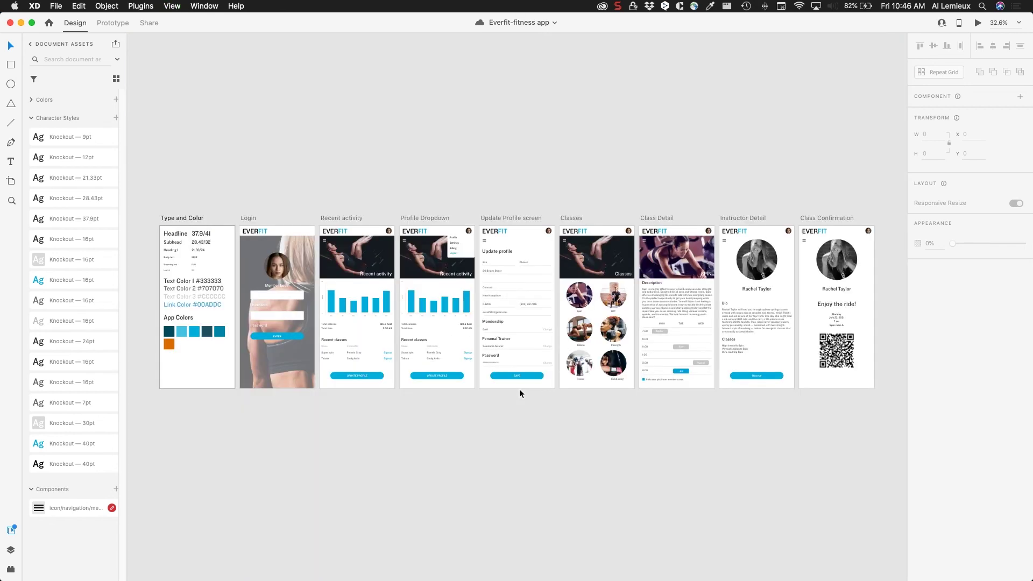